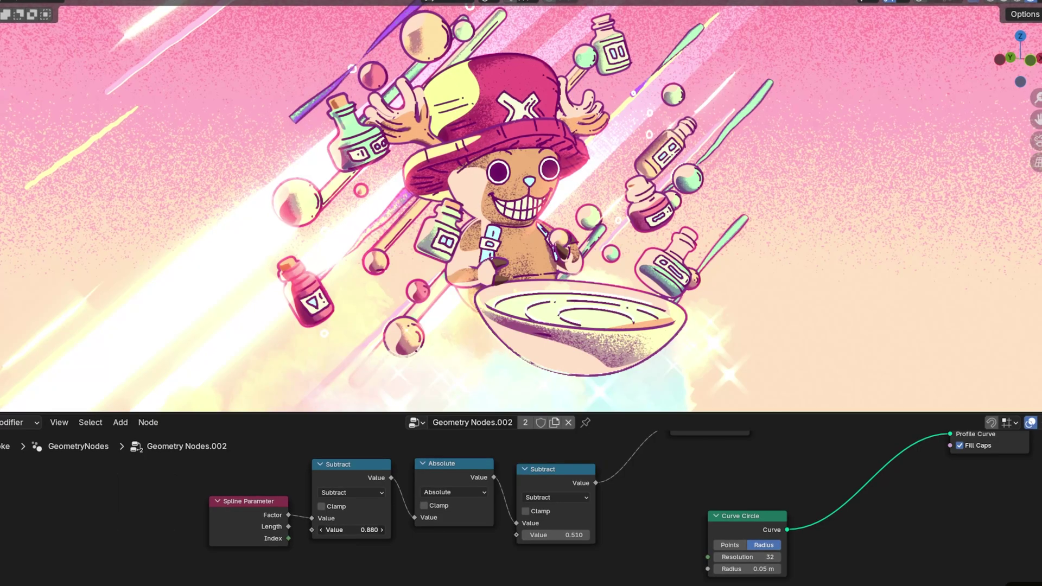
Lower the Subtract node's value to -2.270 to thicken the stipple streaks, then shift the GP to Mesh tree view
mouse_move(352, 530)
left_mouse_down()
mouse_move(223, 530)
mouse_move(450, 534)
left_mouse_up()
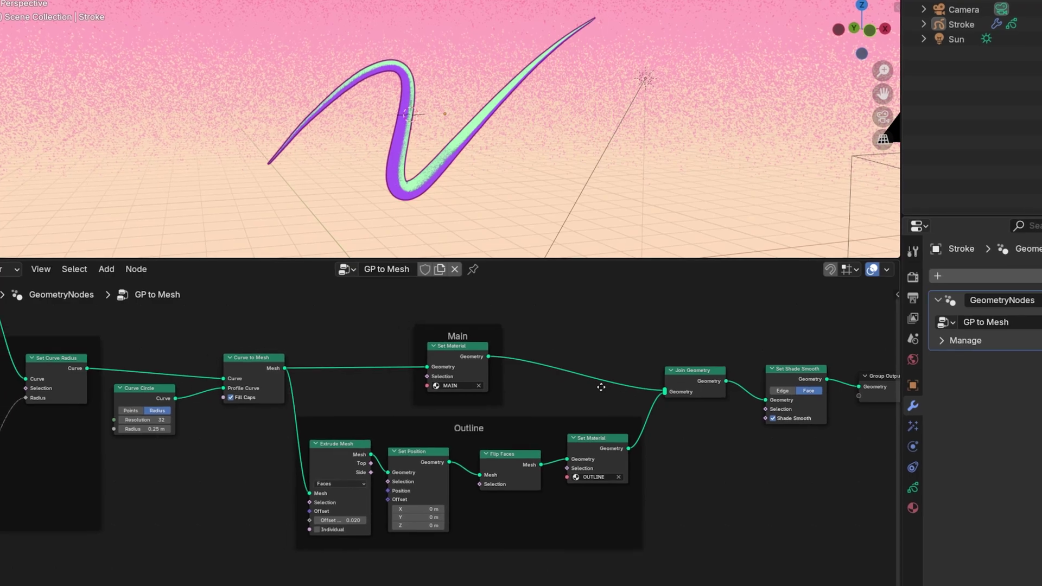
middle_click_drag(721, 489, 719, 495)
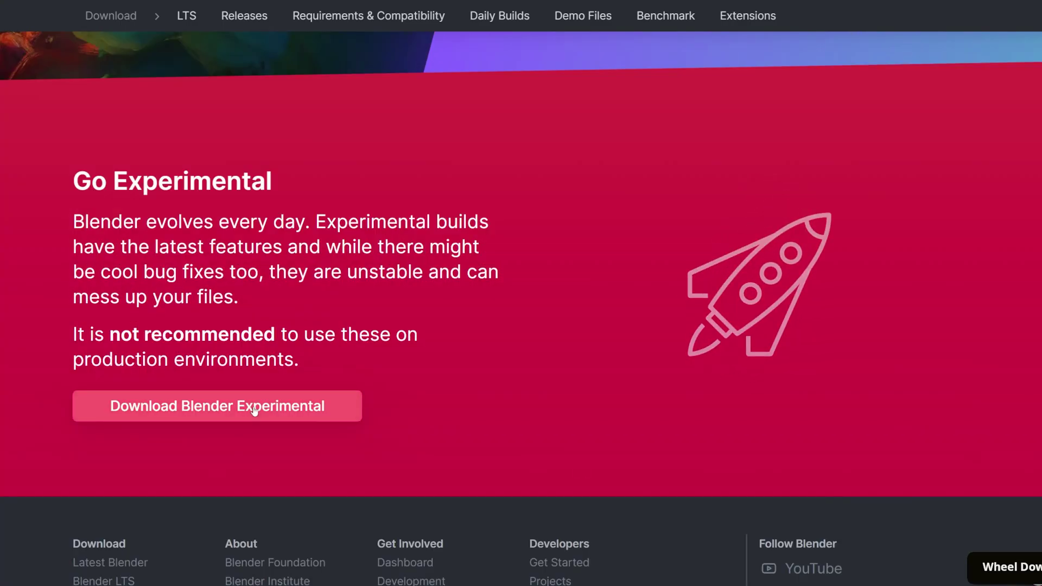
Go to the Daily Builds page via Download Blender Experimental on blender.org
left_click(253, 407)
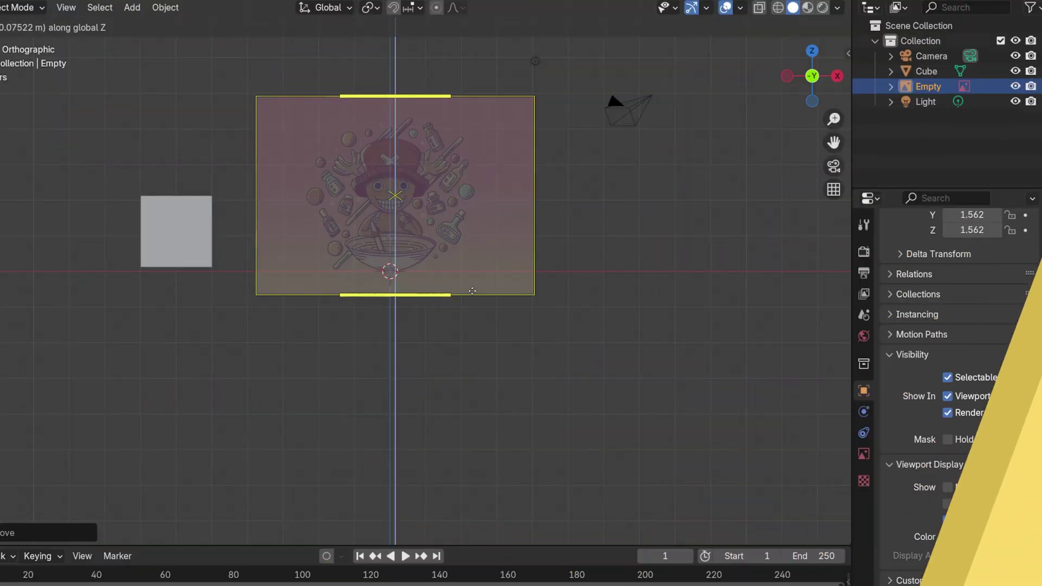
Add a circle mesh for the bowl and scale its edge loops into shape
key("shift+a")
left_click(541, 344)
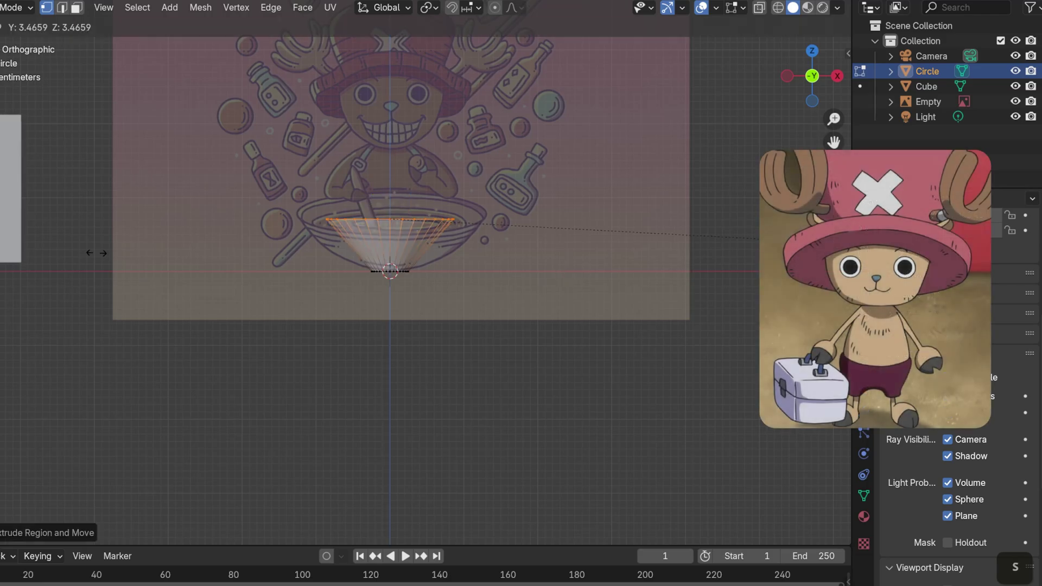
scroll(698, 250, "up", 3)
key("s")
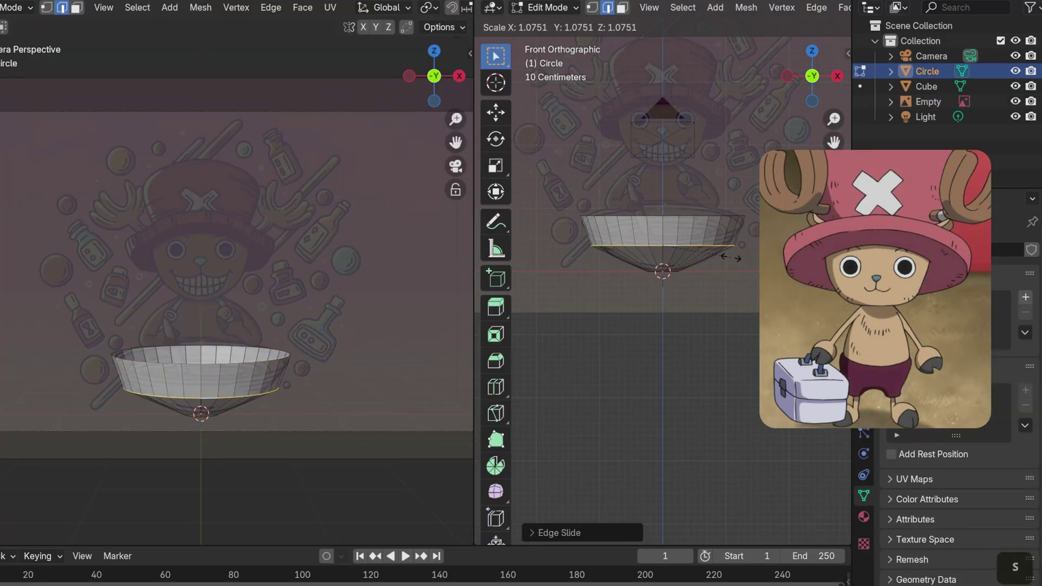
key("Tab")
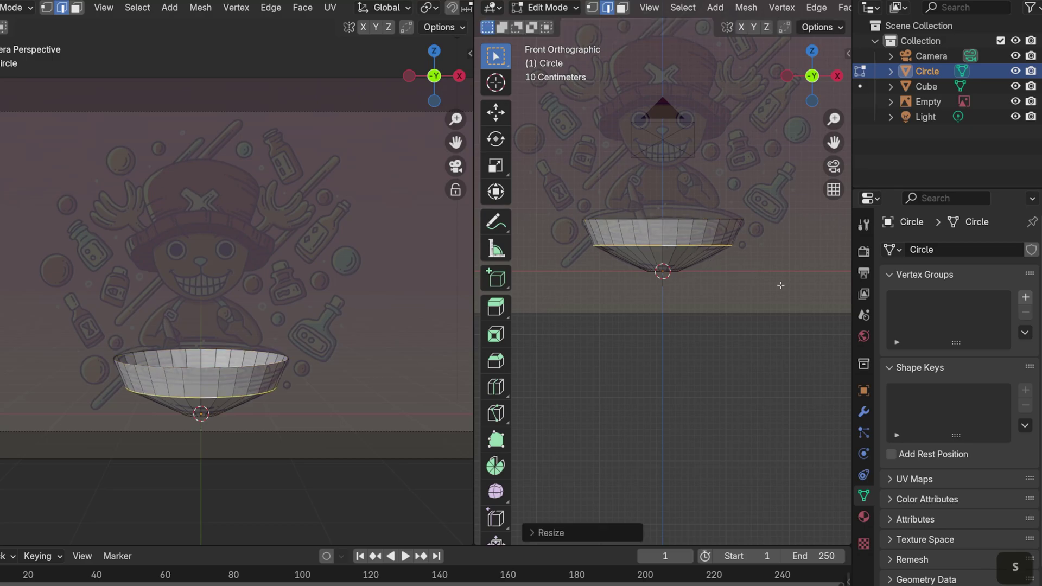
key("s")
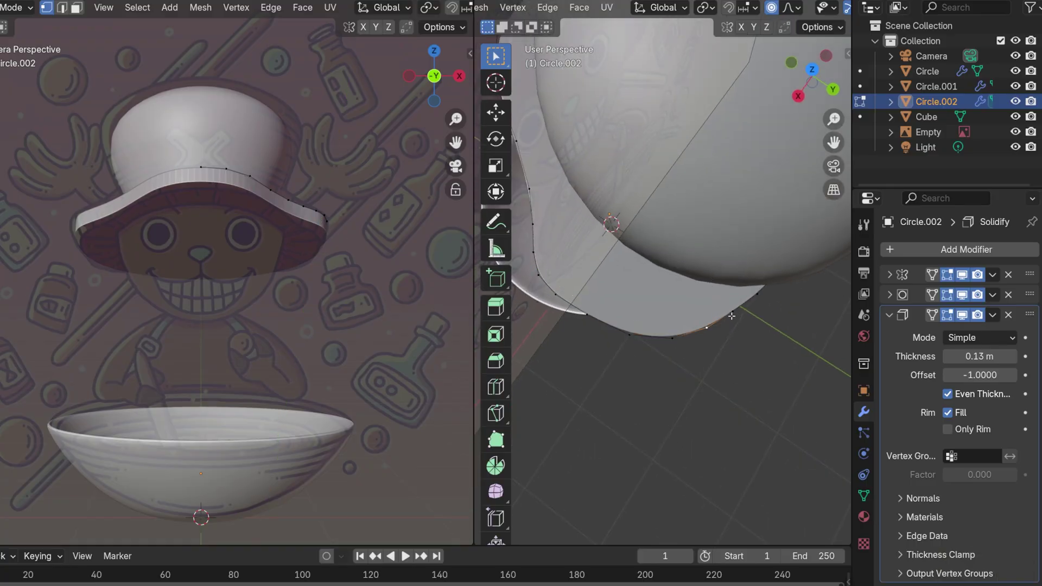
key("Tab")
Dissolve the selected vertices on the hat in edge select mode
left_click(742, 246)
scroll(742, 246, "up", 1)
key("Tab")
key("2")
key("x")
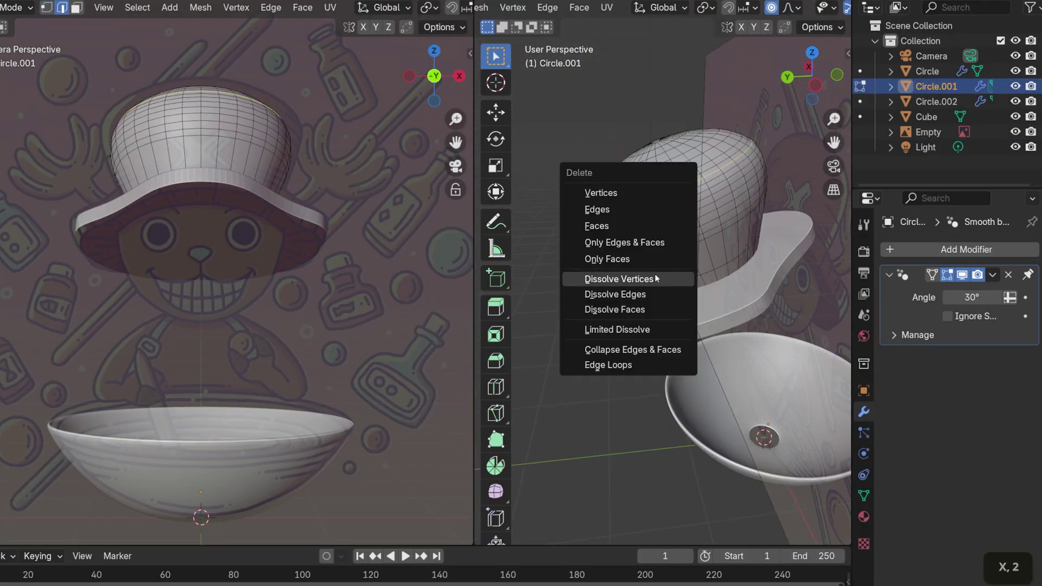
left_click(656, 278)
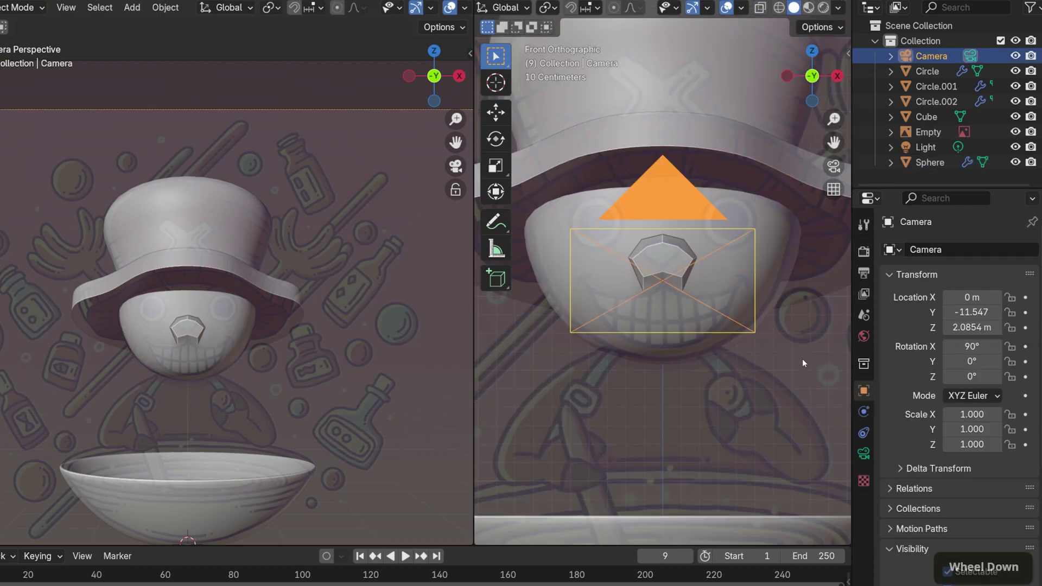
Reshape the head sphere by moving its vertices along local X, viewed through the camera
left_click(665, 249)
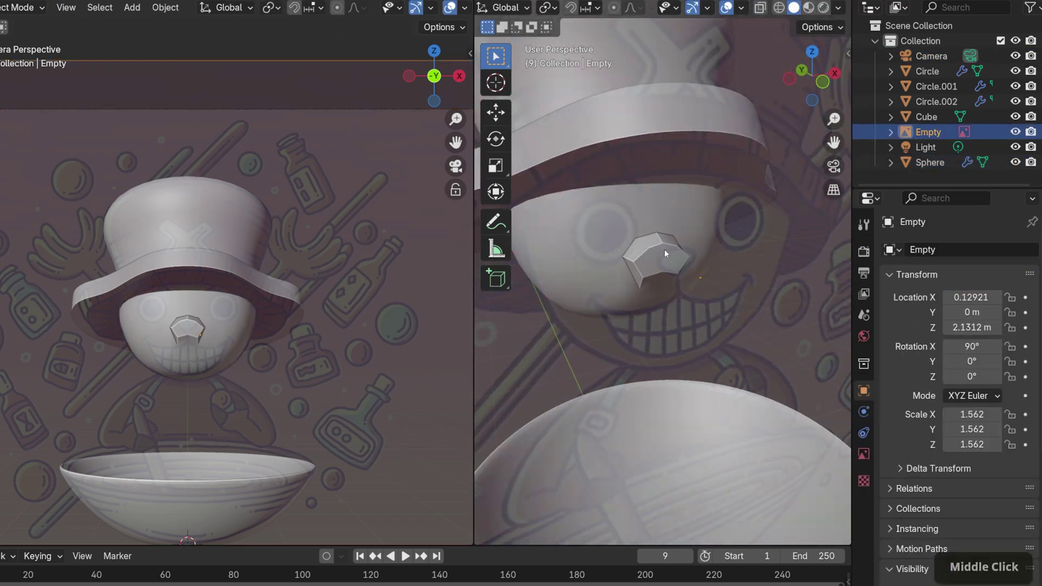
left_click(667, 246)
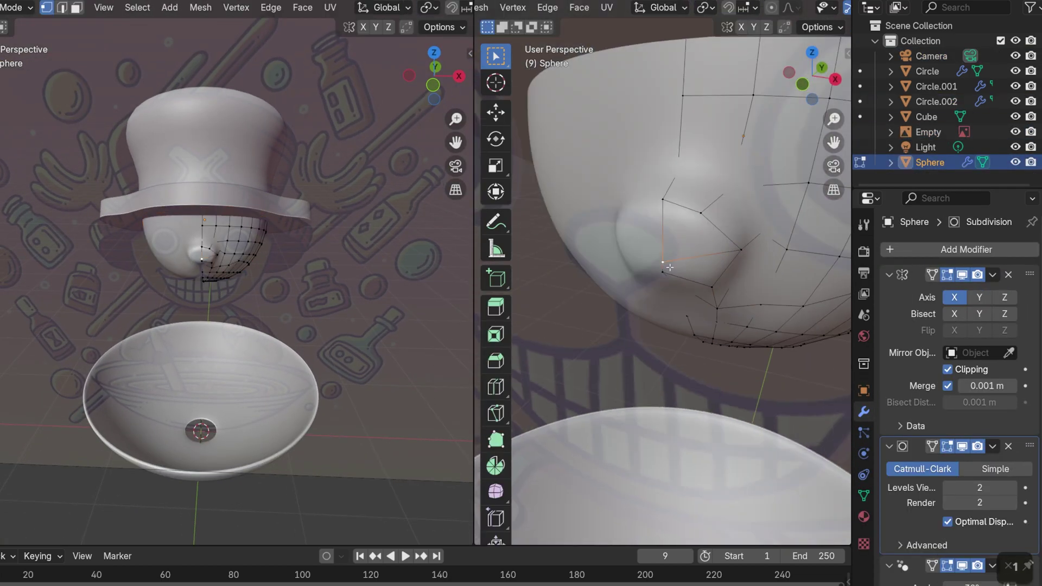
key("Tab")
key("End")
key("ctrl+s")
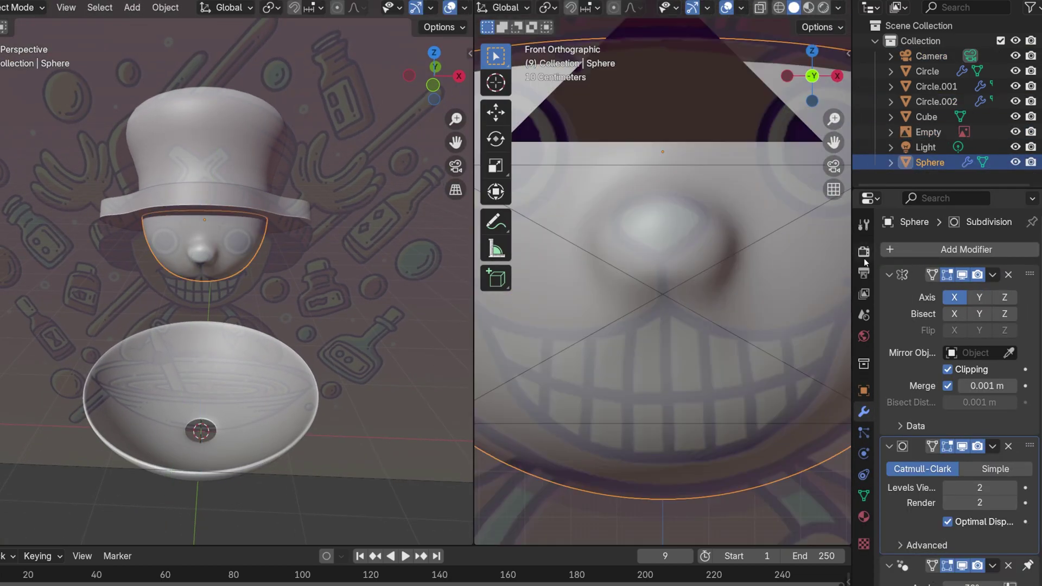
key("KP_0")
key("Tab")
key("g")
key("x")
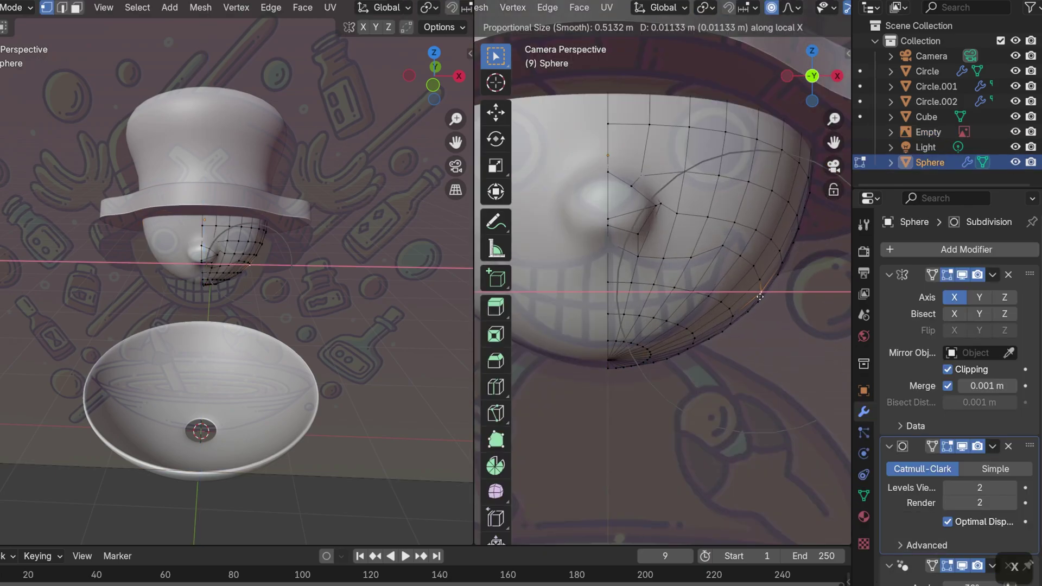
Rotate the hand and body pieces into position and save the file
key("r")
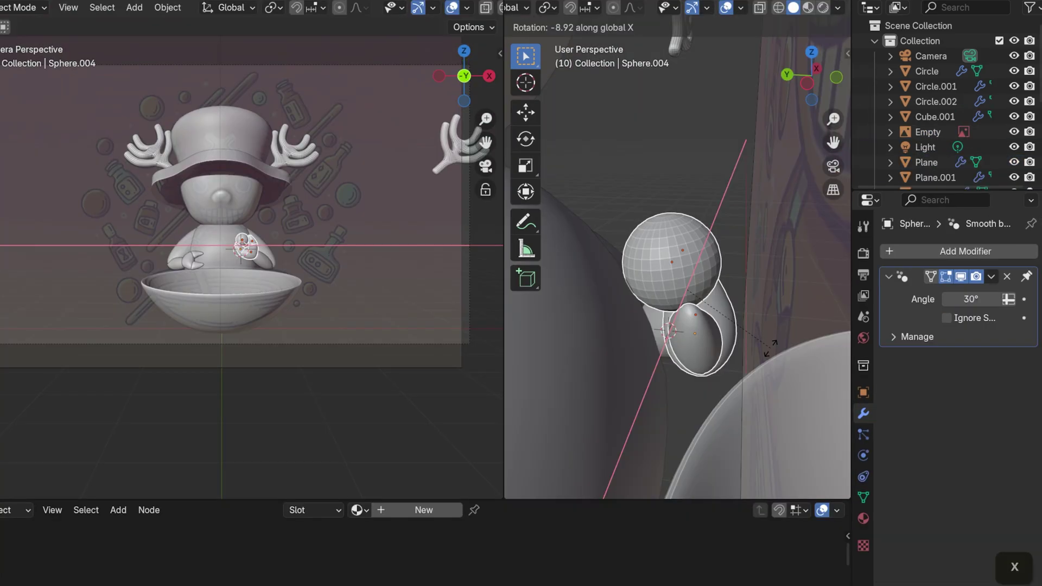
middle_click(776, 318)
key("y")
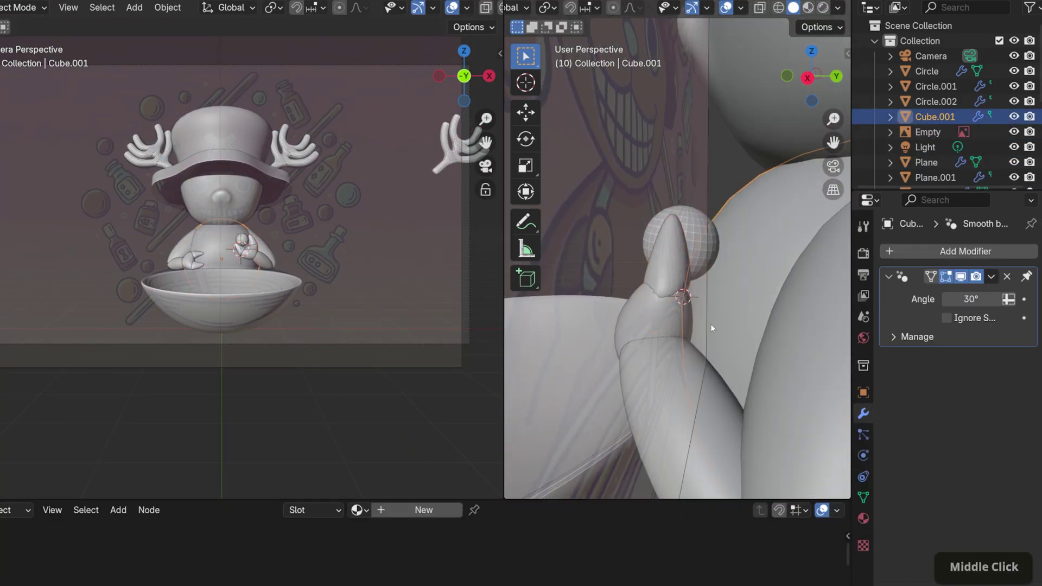
key("r")
scroll(679, 272, "down", 3)
scroll(197, 302, "up", 5)
key("ctrl+s")
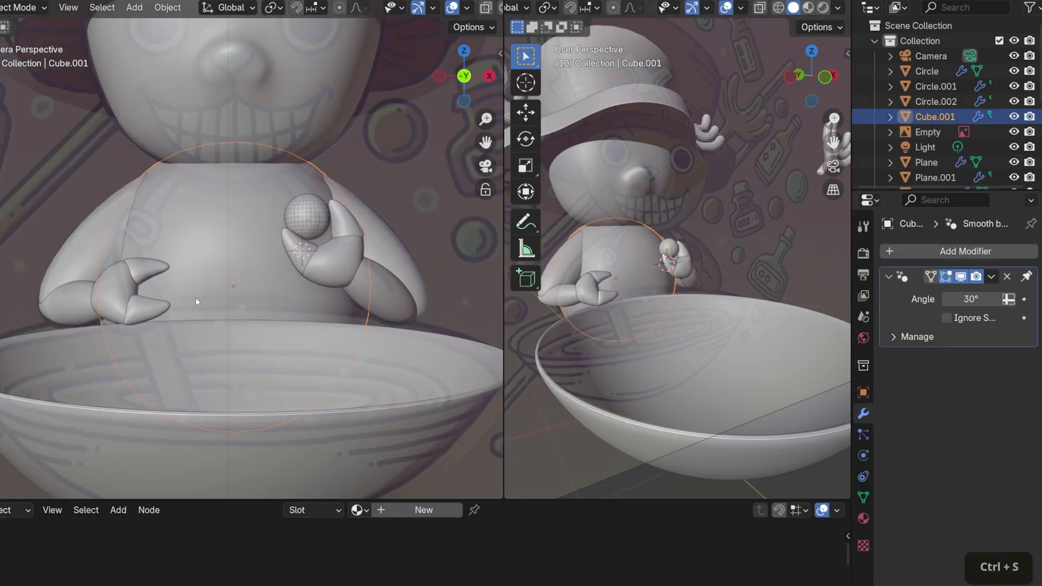
Move the bowl along Y and reshape the head's lower edge and the body
scroll(197, 302, "up", 3)
key("g")
key("y")
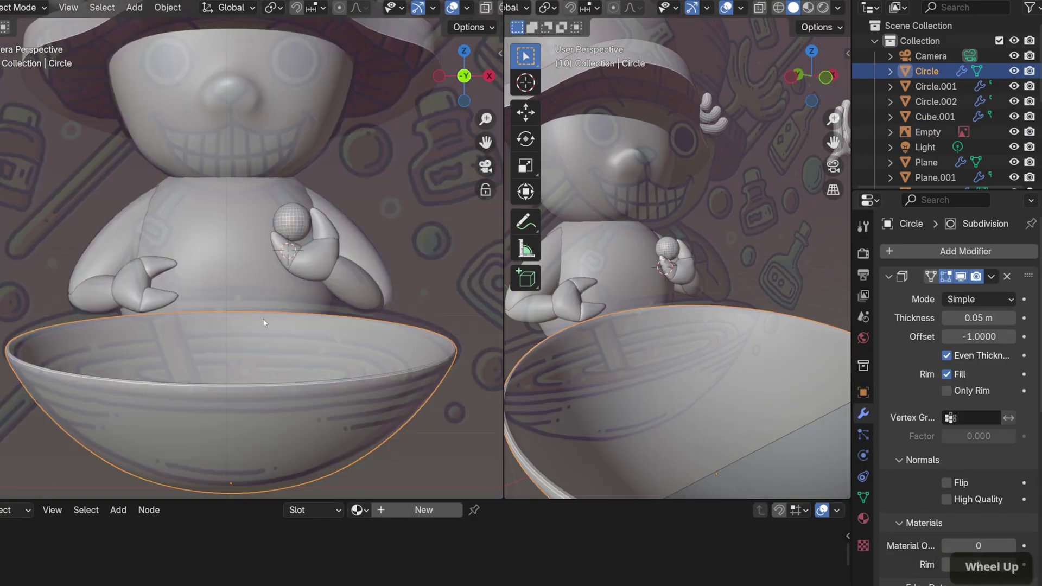
scroll(679, 321, "down", 5)
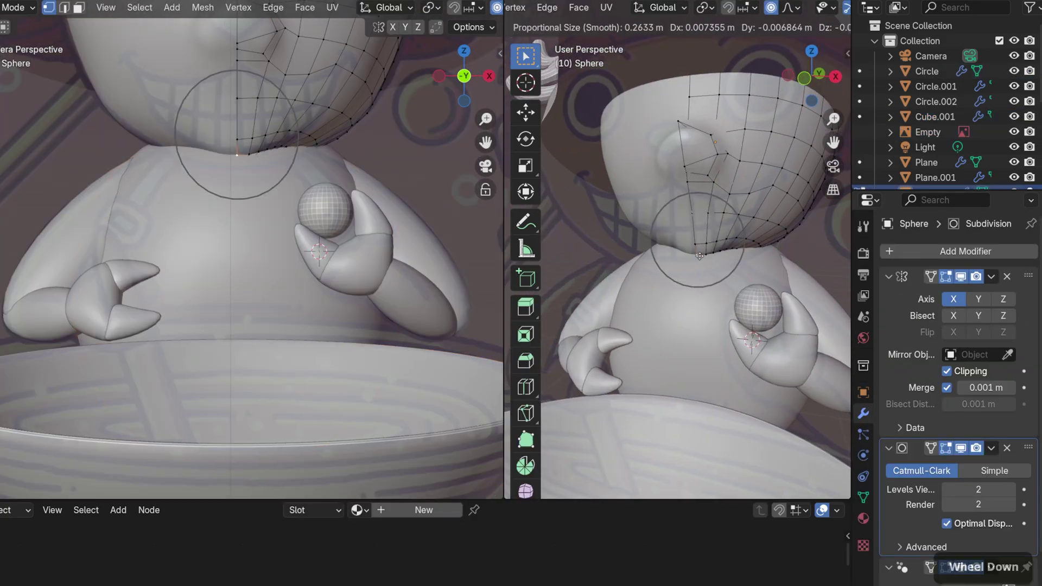
left_click(699, 256)
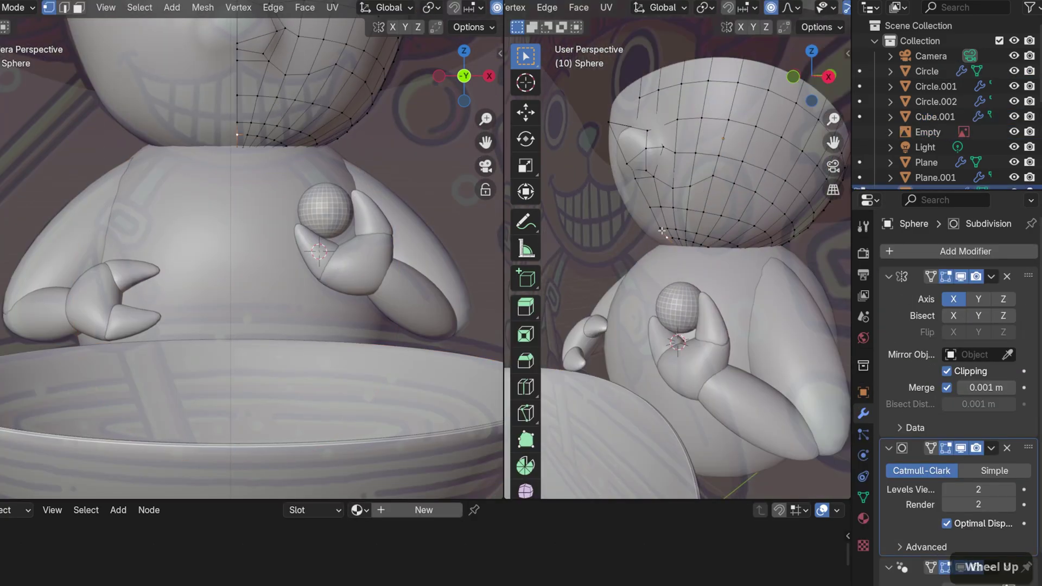
scroll(709, 296, "up", 2)
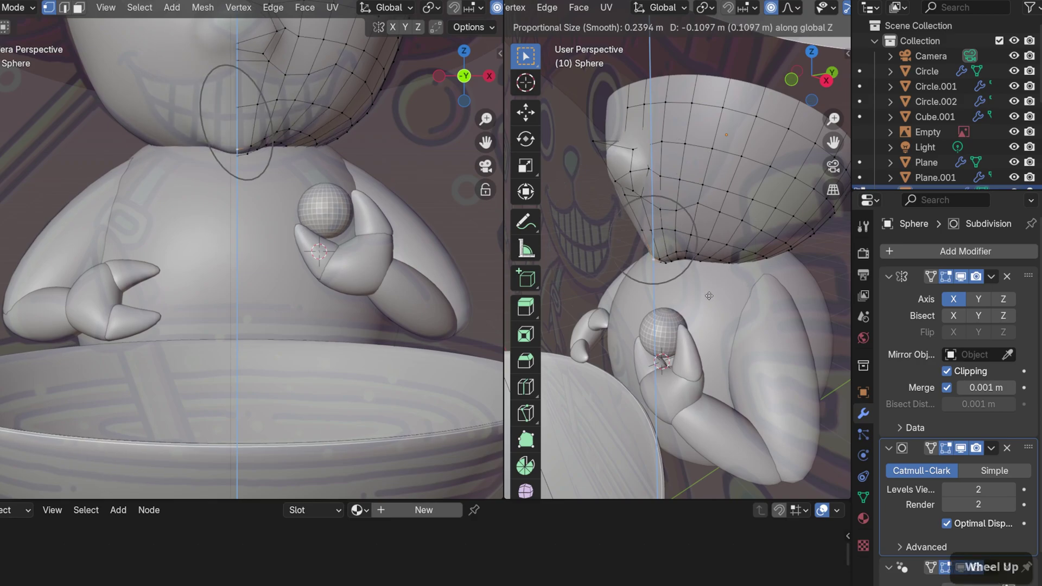
scroll(709, 295, "down", 3)
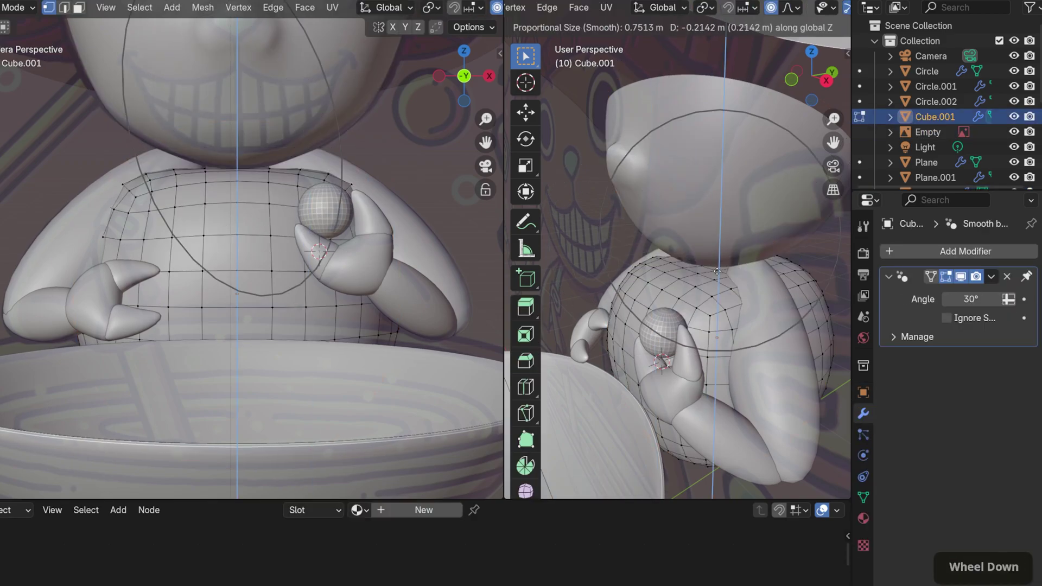
left_click(717, 271)
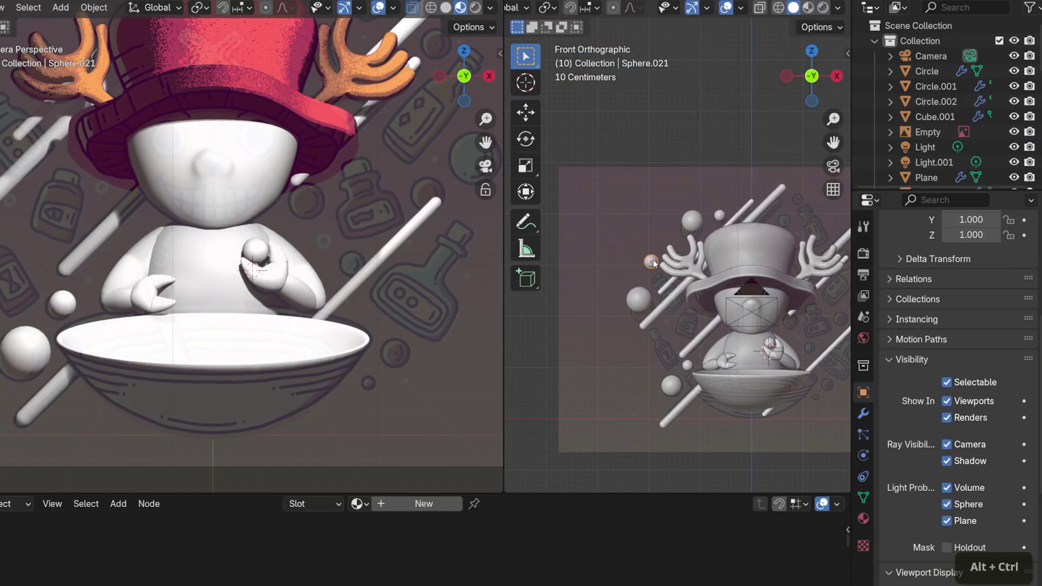
Duplicate a floating sphere, place the copy beside the hat, and save
key("shift+d")
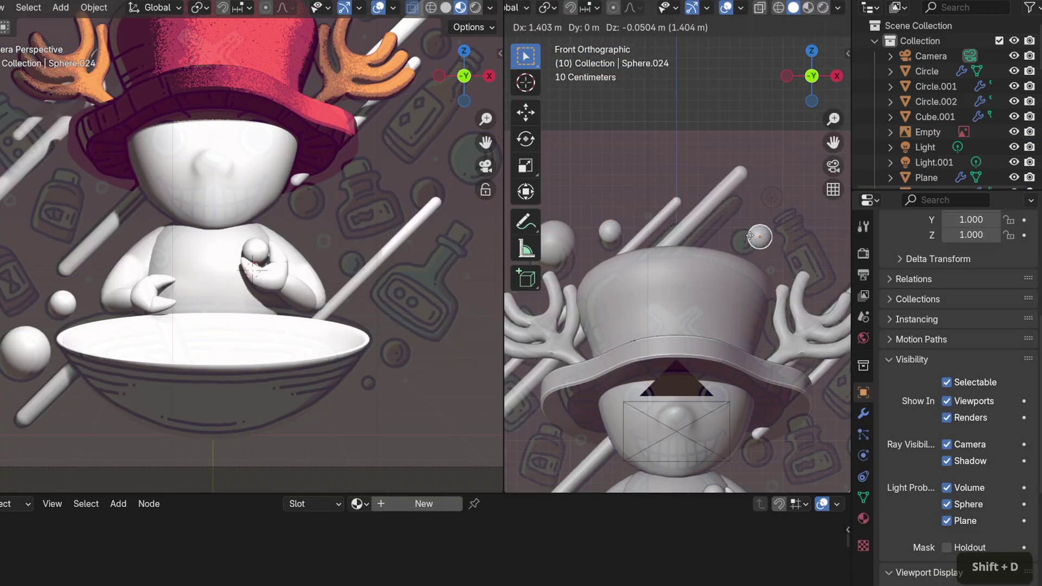
left_click(751, 235)
scroll(751, 235, "down", 3)
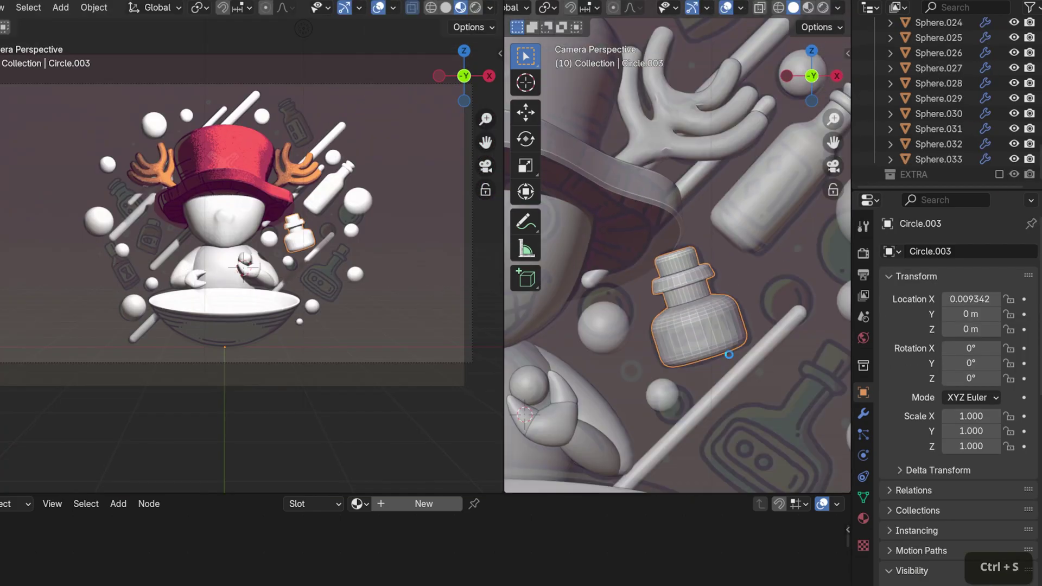
right_click(646, 379)
key("ctrl+s")
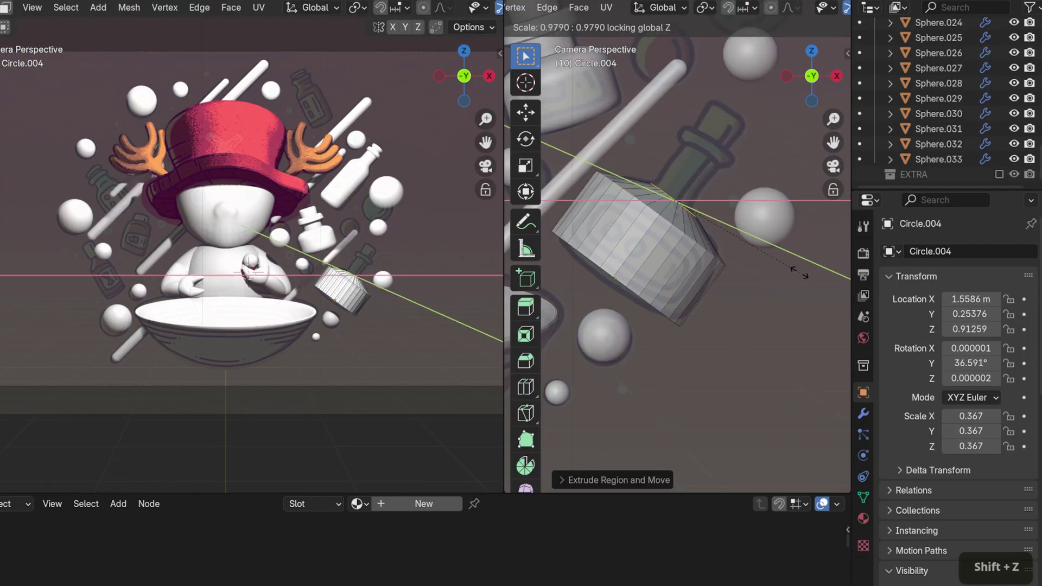
Extrude a narrowed neck from the bottle's top edge loop
key("ctrl+z")
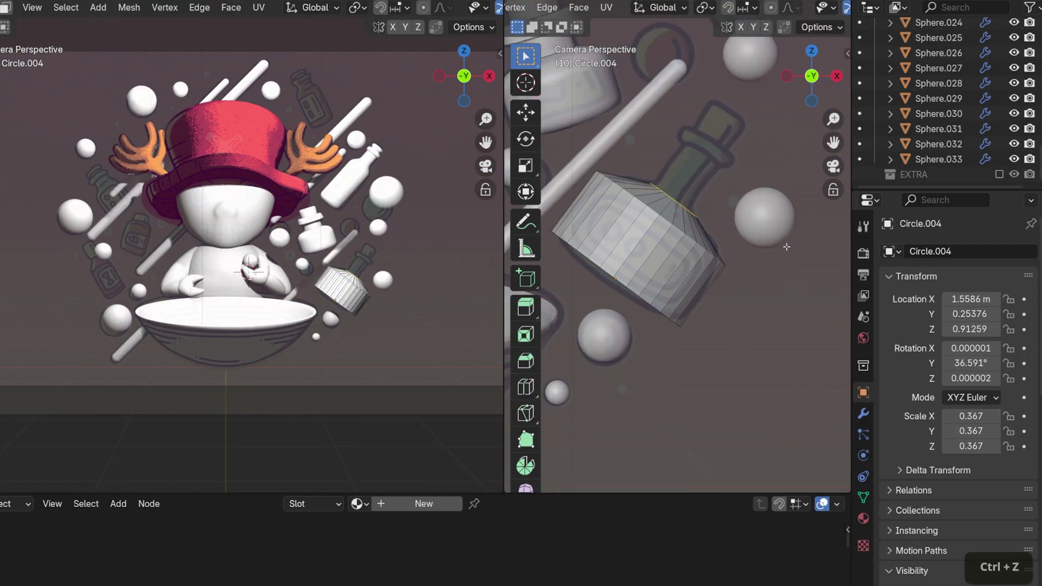
key("e")
key("e")
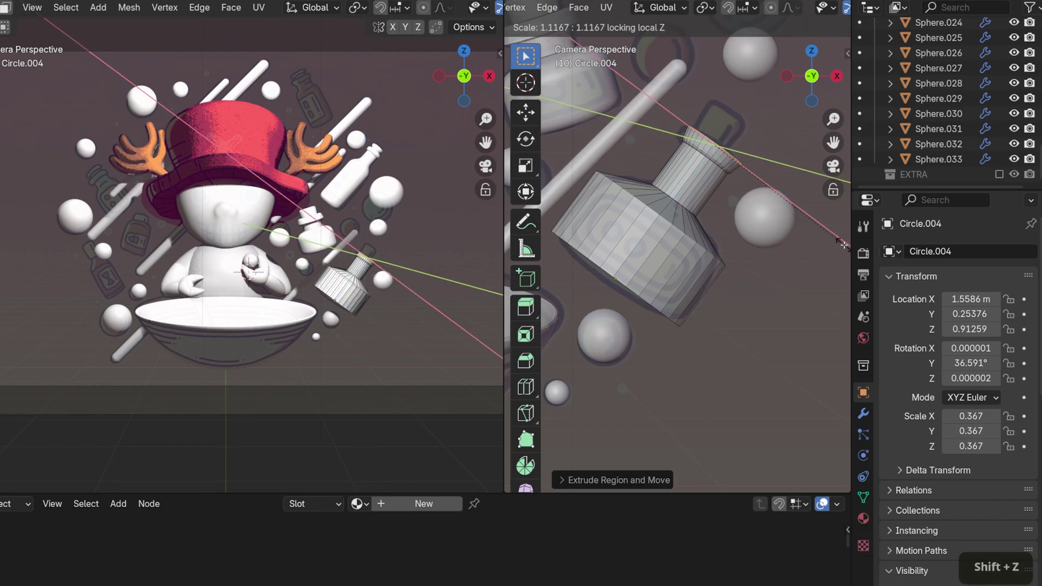
scroll(821, 250, "down", 3)
key("KP_1")
key("s")
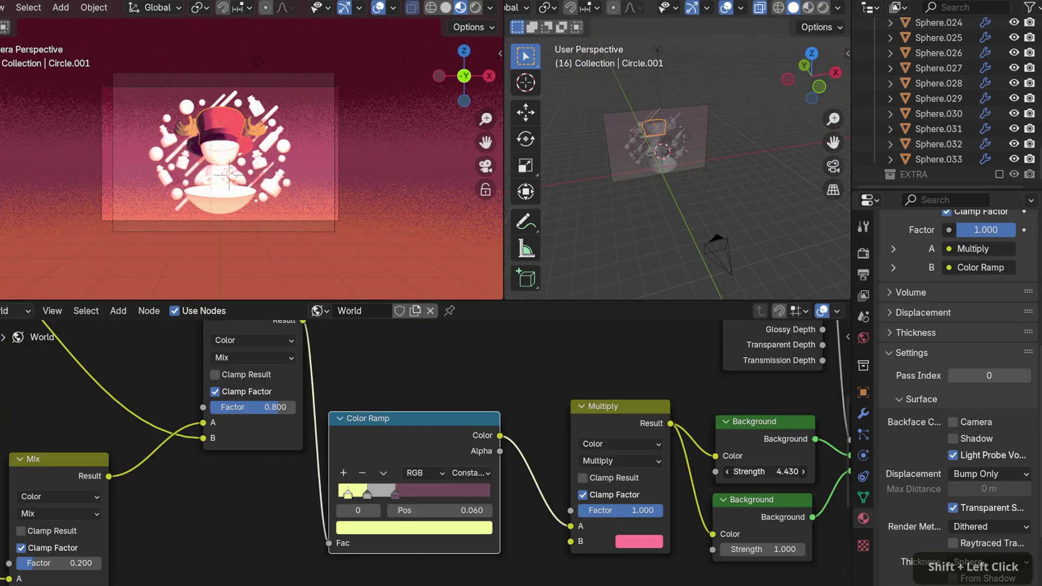
Set the world background strength to 1.2, keeping the original colour
left_click(754, 551)
type("1.2")
key("Return")
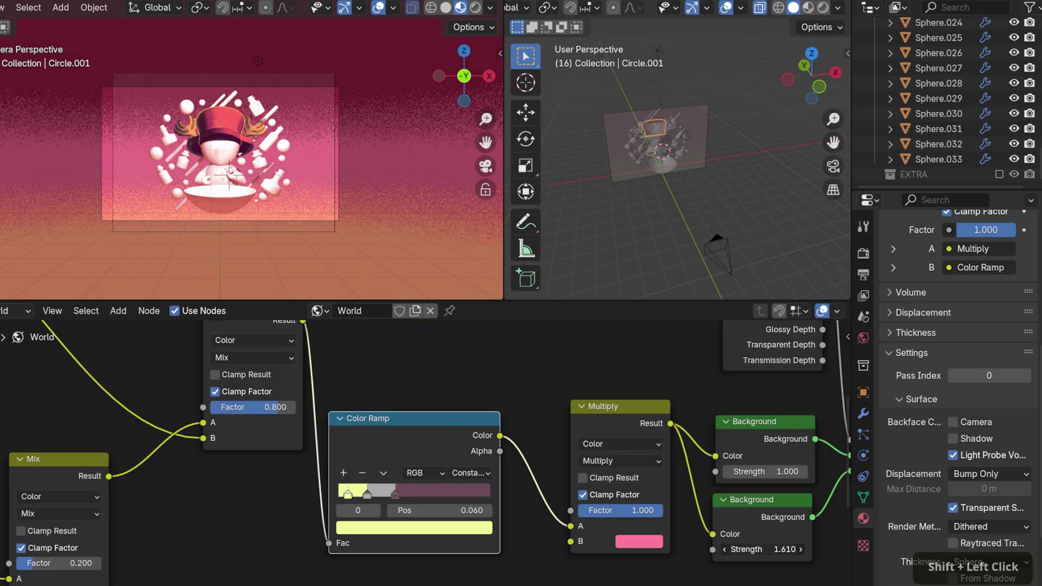
left_click(639, 541)
key("ctrl+z")
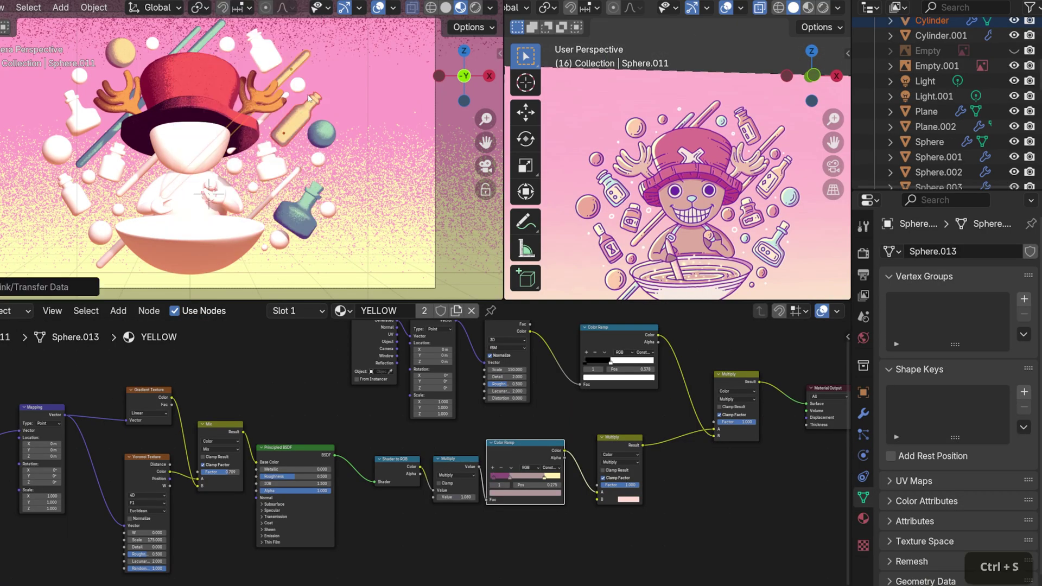
Link the HAT material to the other hat piece and save
middle_click_drag(163, 103, 161, 147, "shift")
scroll(218, 152, "down", 3)
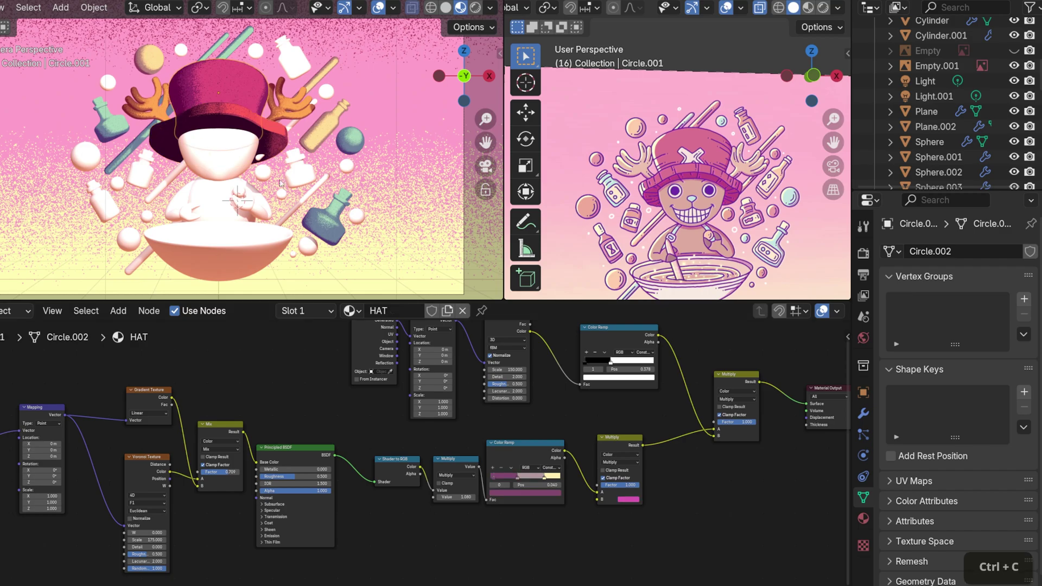
scroll(233, 163, "down", 3)
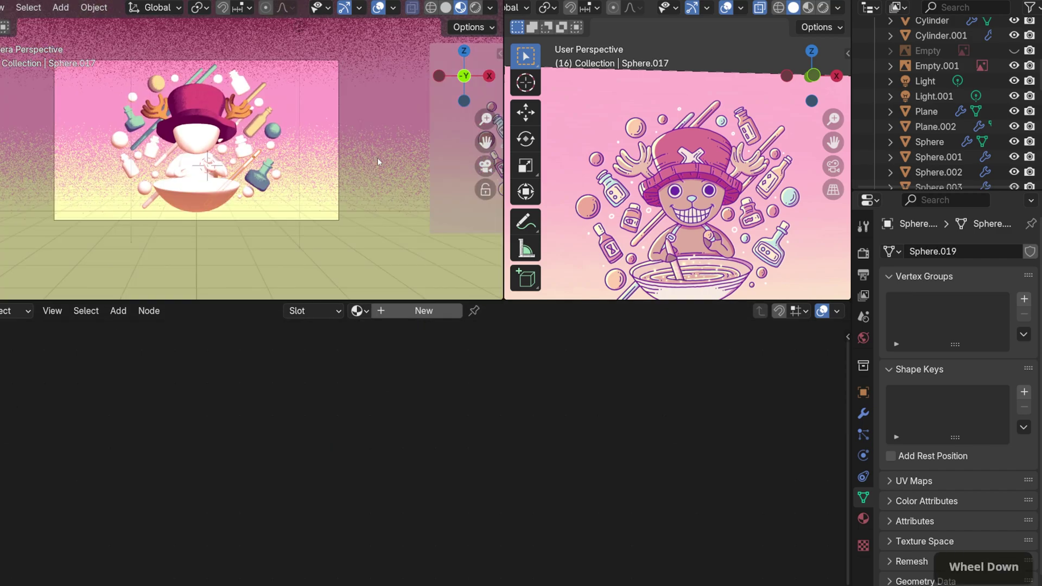
scroll(233, 163, "up", 3)
key("ctrl+l")
left_click(195, 89)
key("ctrl+s")
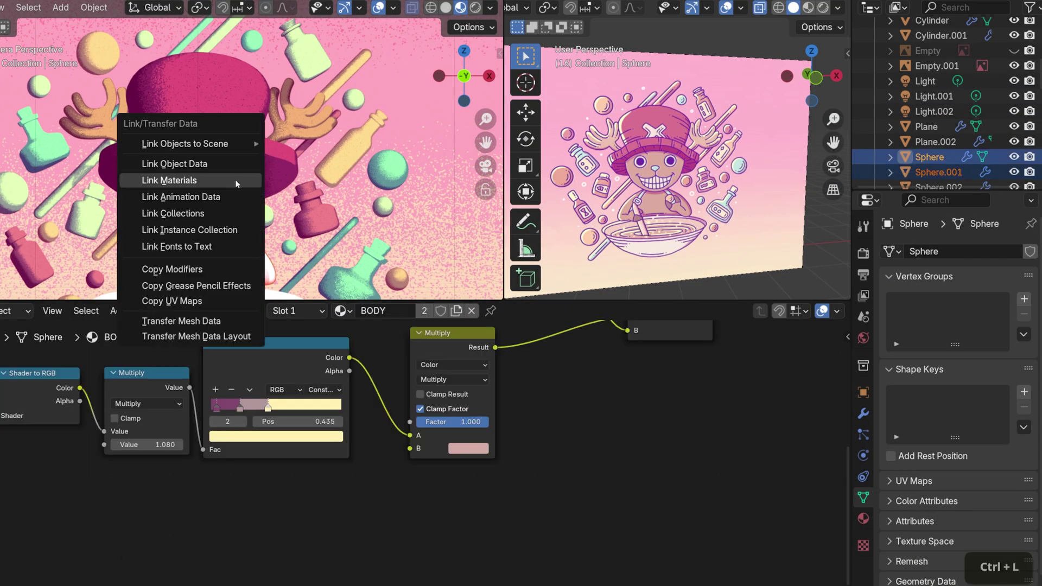
Give the body spheres the BODY material and apply their transforms
left_click(174, 173)
scroll(213, 206, "up", 5)
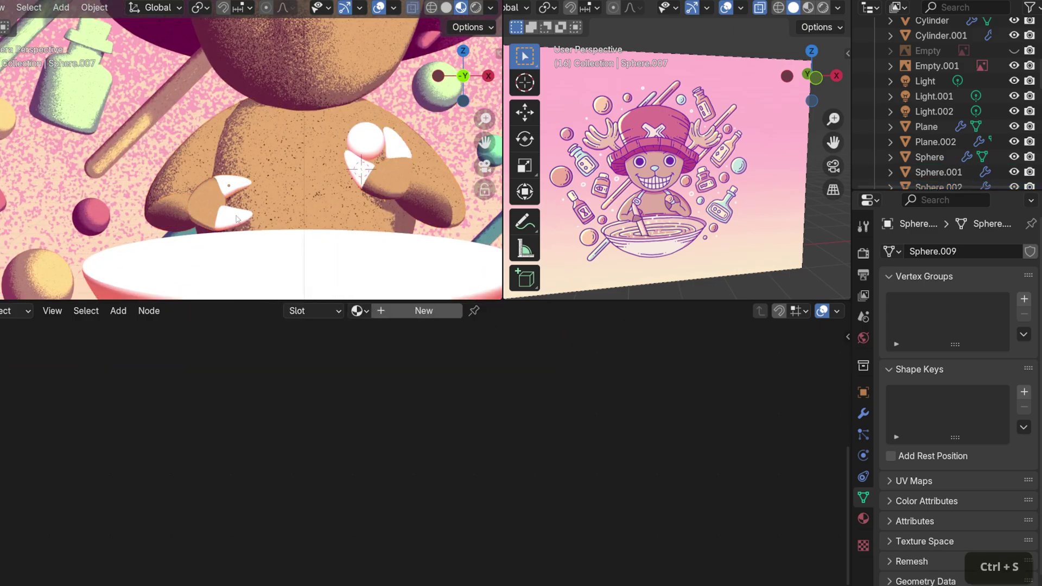
left_click(404, 212)
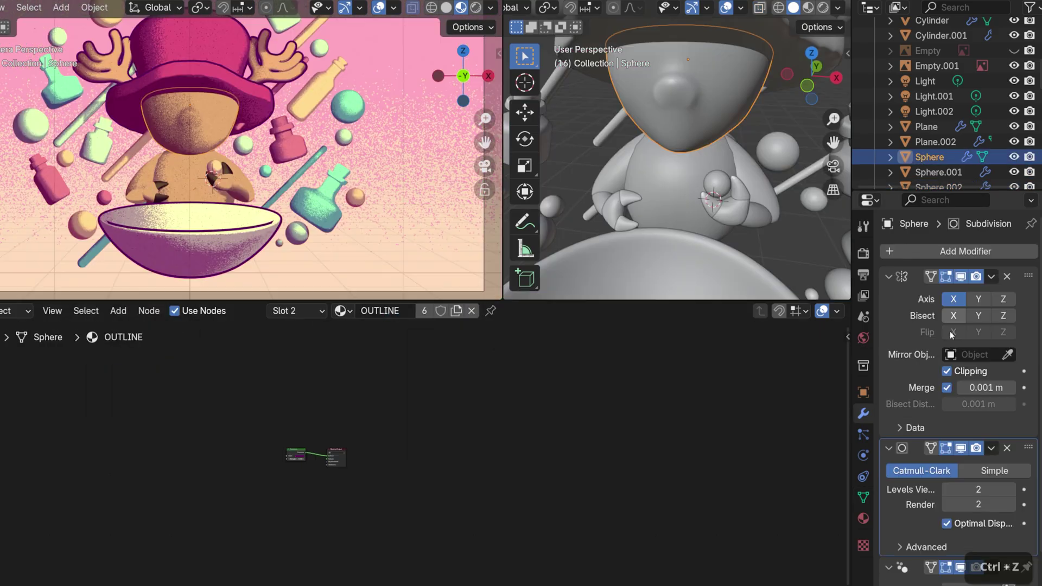
Bake the outline sphere's modifiers into its mesh and apply its transform
key("ctrl+a")
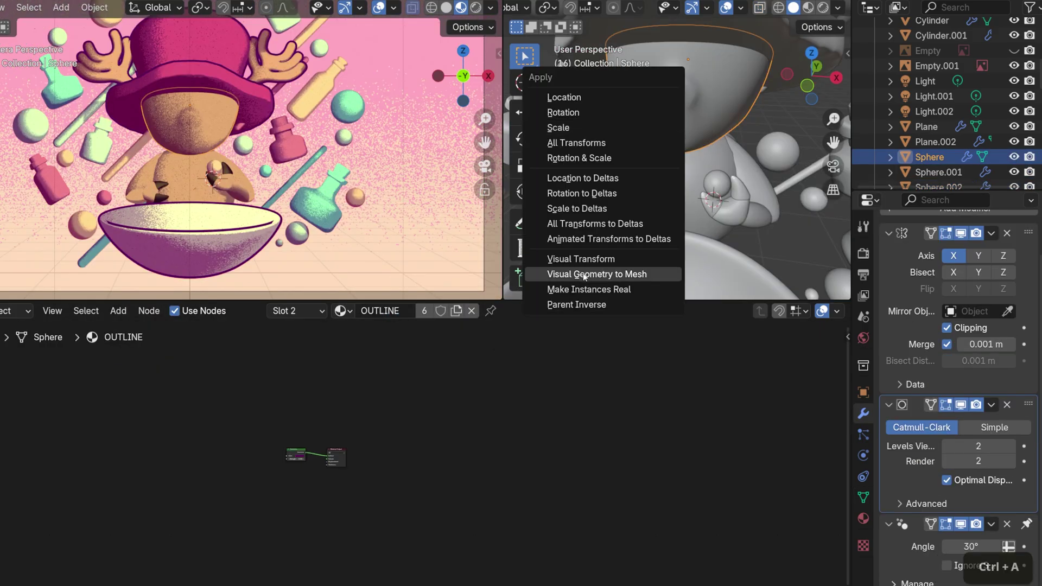
left_click(603, 273)
scroll(248, 163, "down", 5)
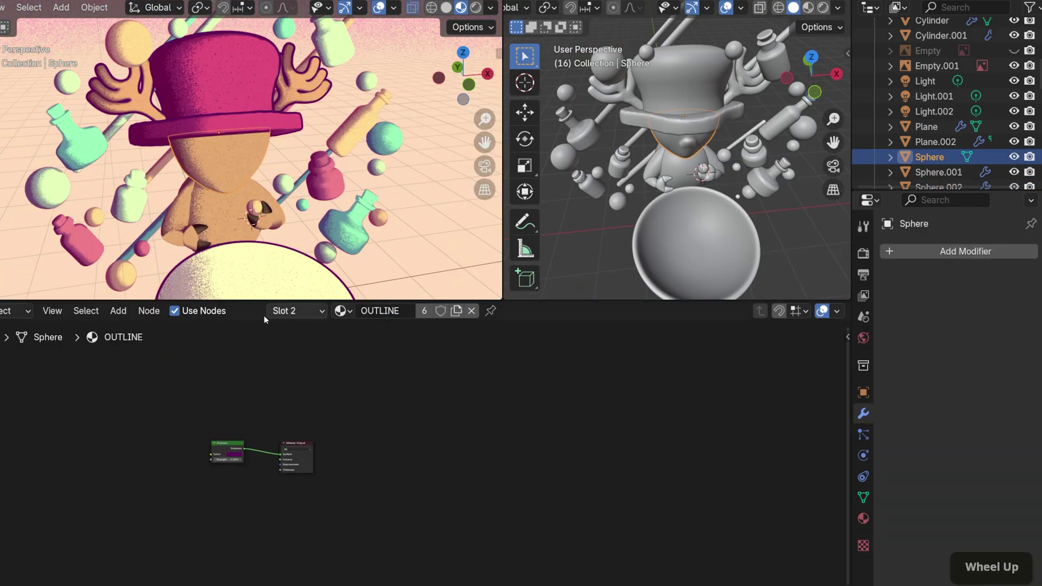
scroll(264, 337, "up", 4)
key("ctrl+a")
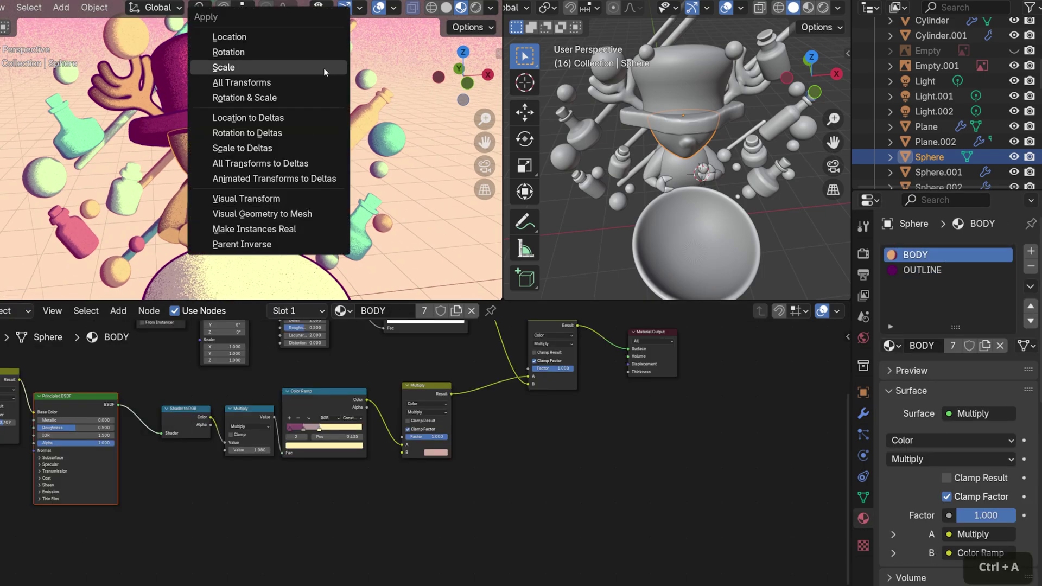
left_click(323, 68)
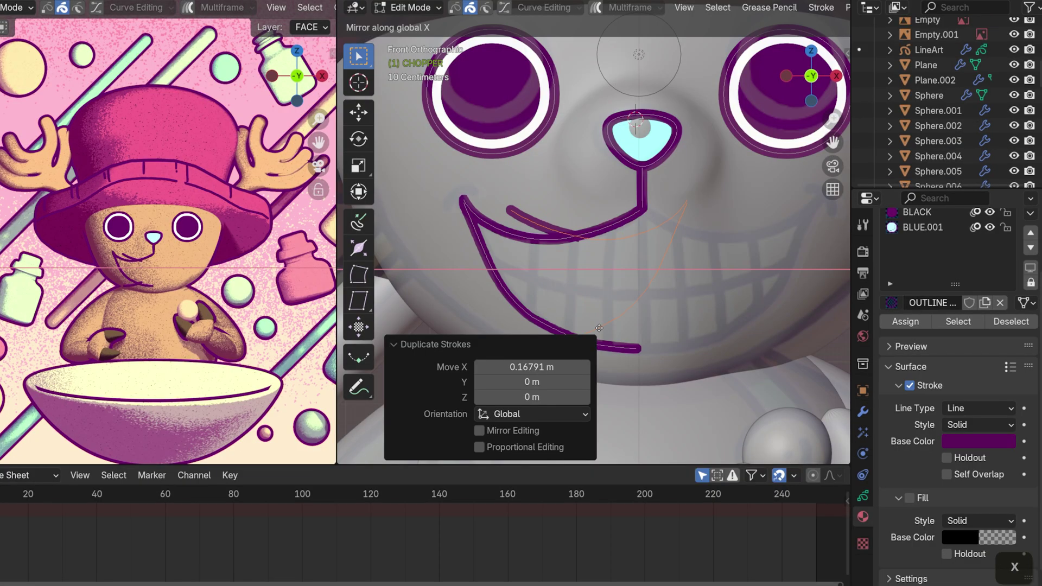
Draw a pink filled shape inside the bottle label using the light red fill material
left_click(599, 328)
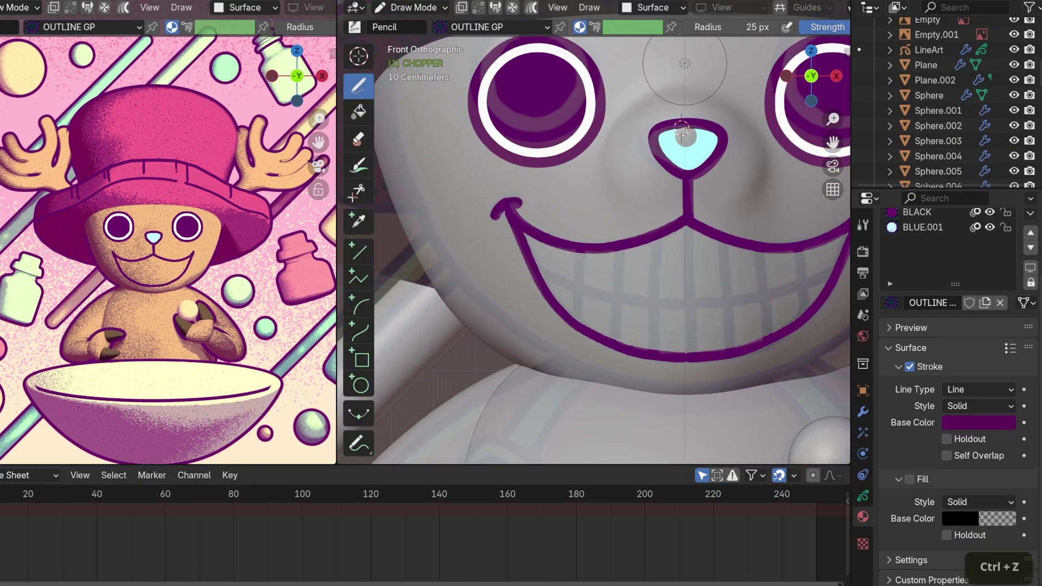
middle_click_drag(683, 129, 449, 114, "shift")
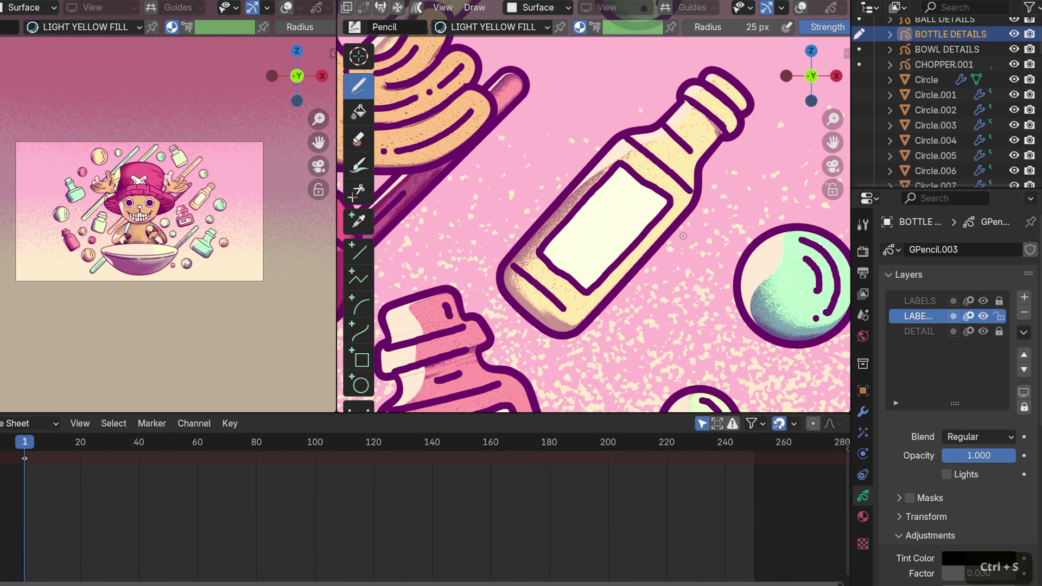
key("u")
left_click(602, 216)
left_click_drag(568, 233, 594, 231)
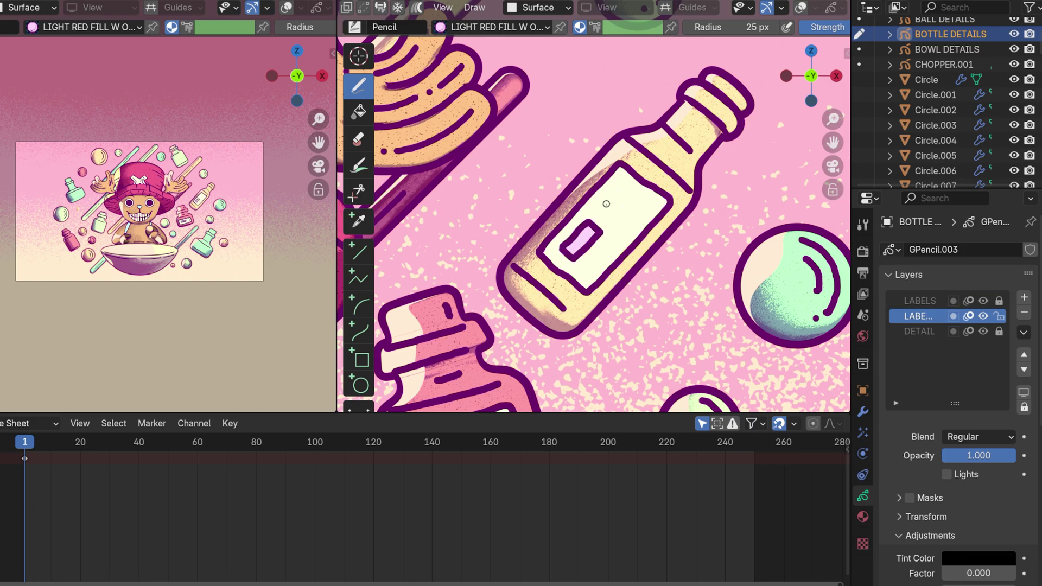
Switch to the LIGHT YELLOW FILL material on the LABELS layer and view the whole scene
key("u")
left_click(543, 187)
key("ctrl+z")
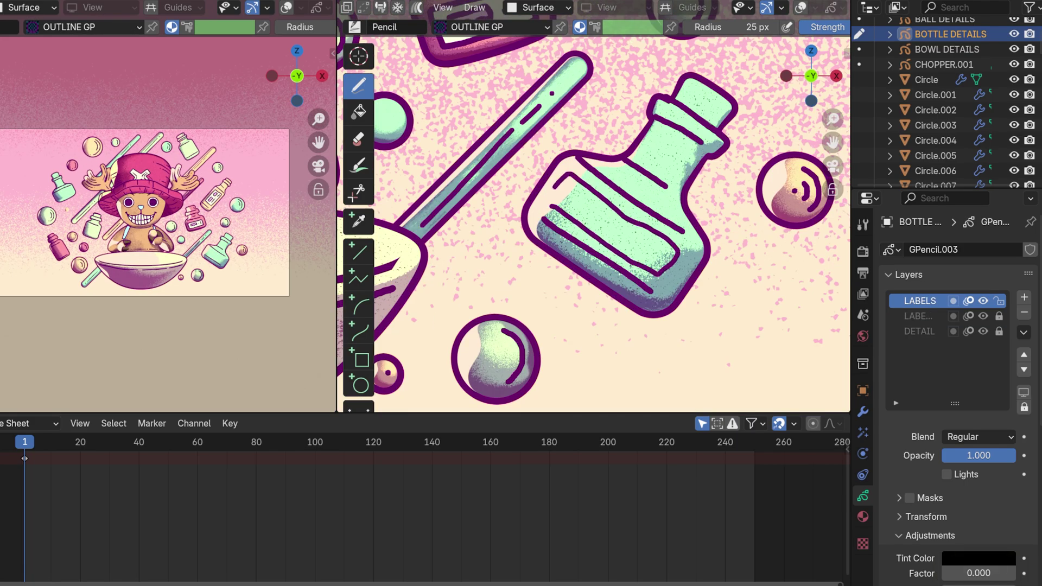
key("u")
left_click(543, 295)
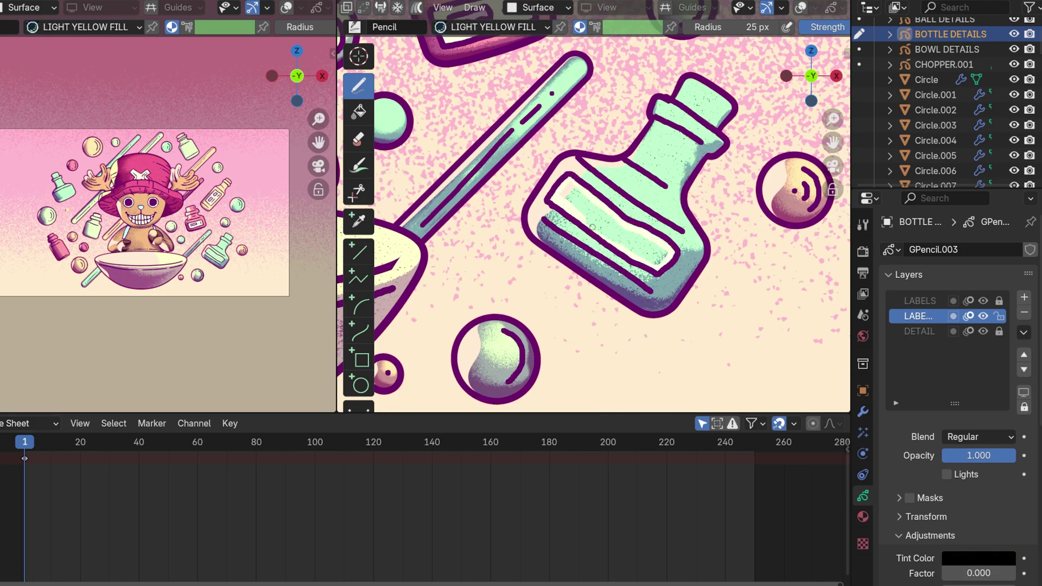
key("u")
left_click(638, 216)
key("y")
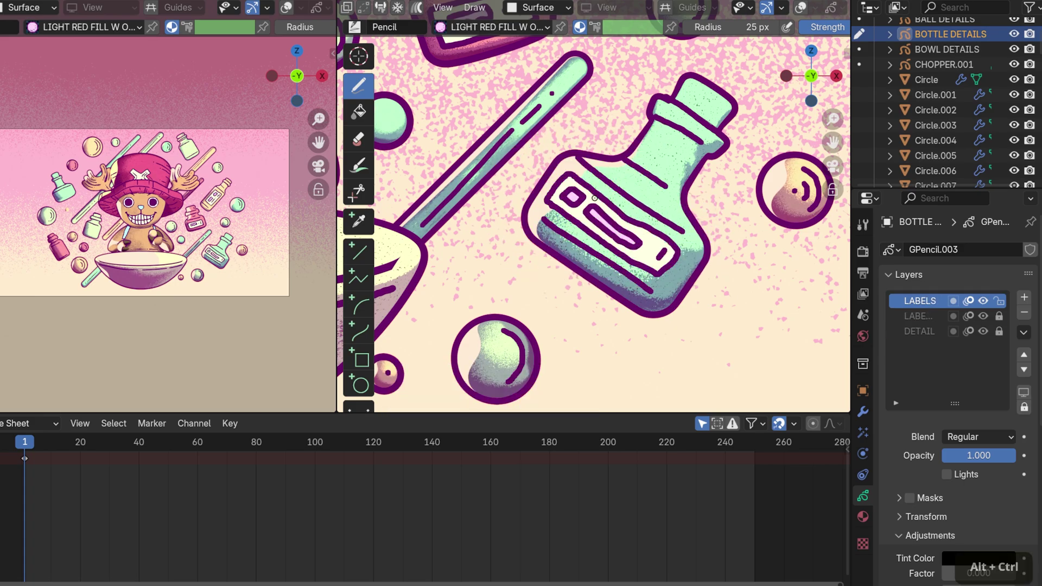
middle_click(595, 198)
scroll(594, 198, "up", 3)
scroll(595, 198, "up", 2, "shift")
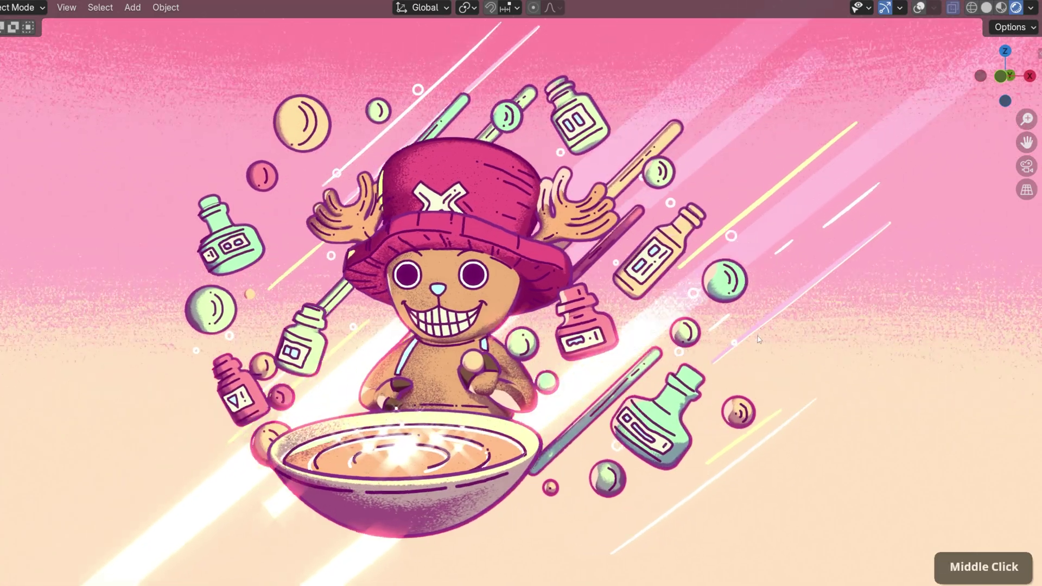
Select the strokes together with the sphere, then move and rotate them into place
middle_click_drag(758, 339, 712, 323)
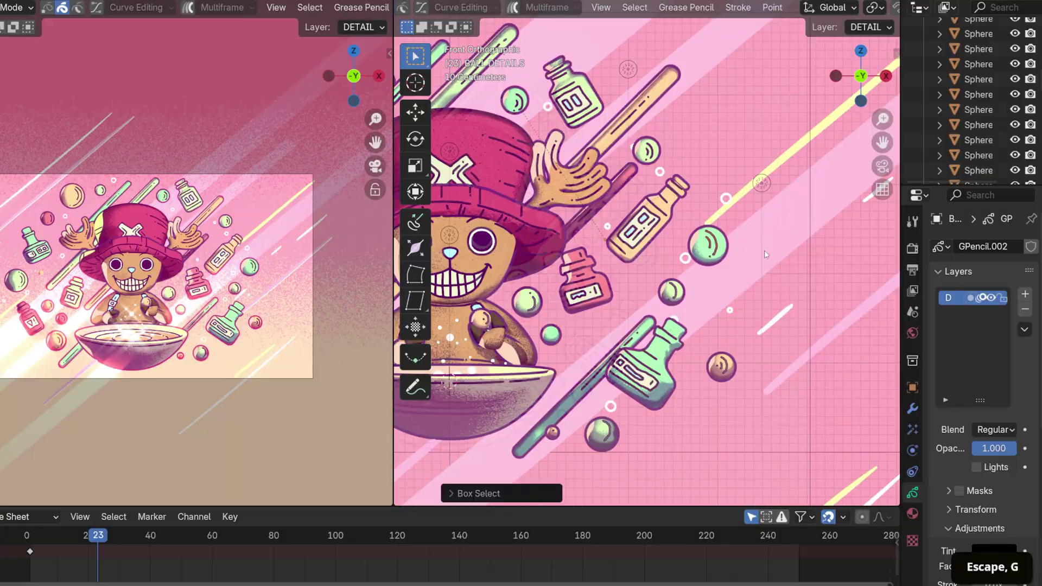
left_click(741, 281, "shift")
key("Escape")
key("g")
left_click(671, 291, "shift")
key("r")
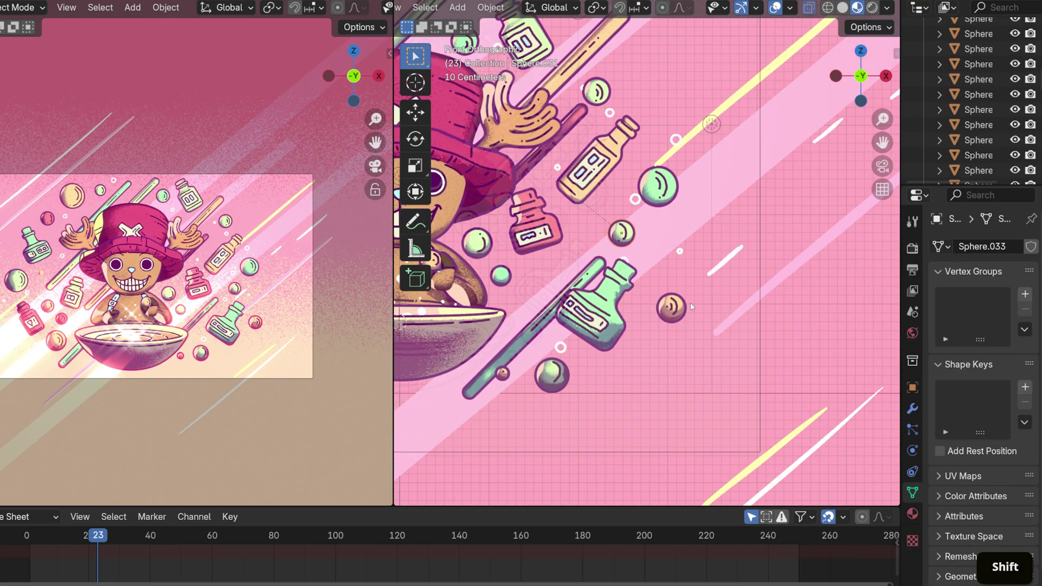
key("p")
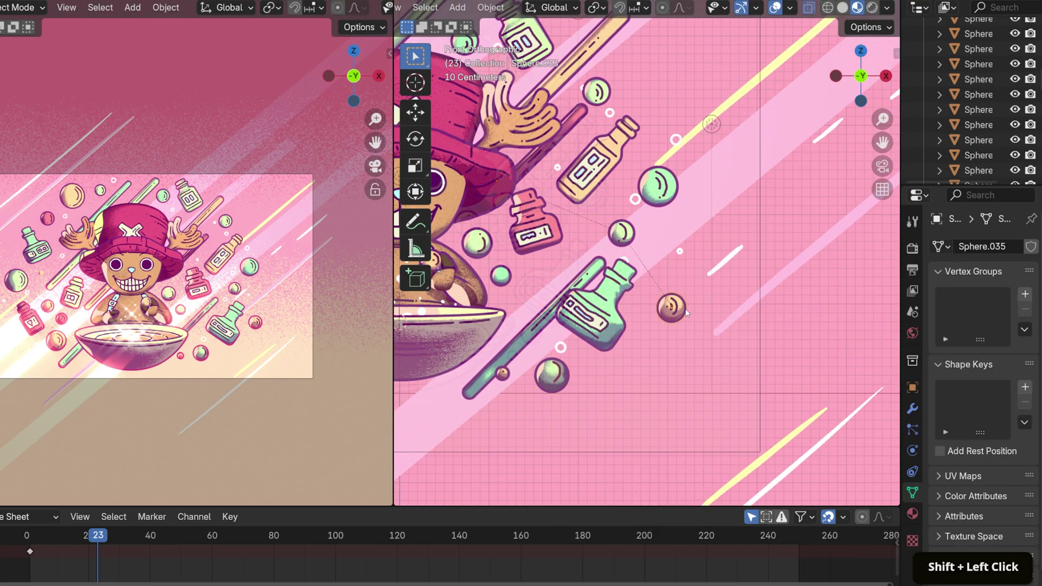
Set the object's origin and parent the selected objects to the active one
right_click(582, 233)
left_click(791, 324)
key("ctrl+p")
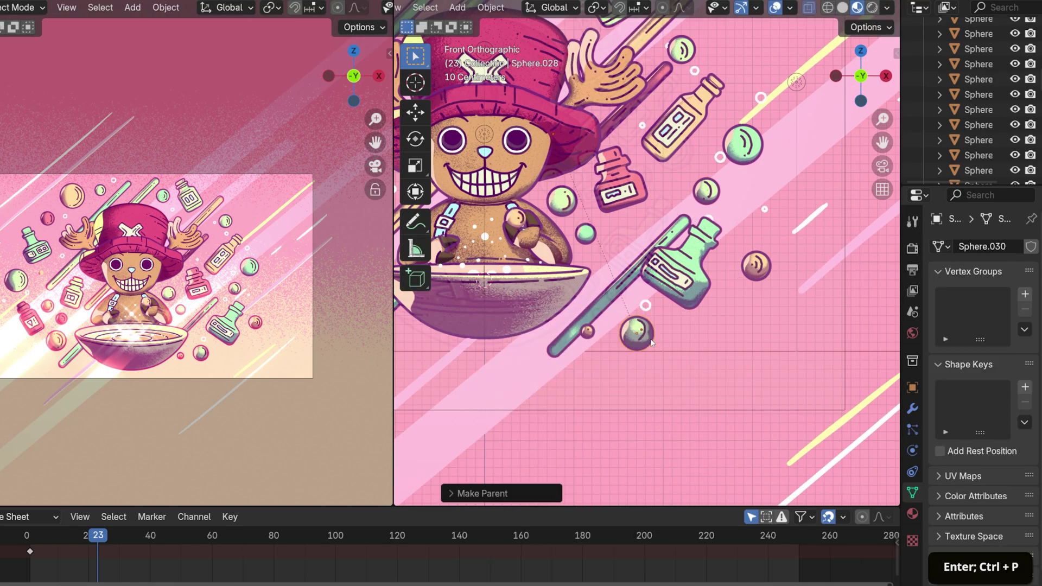
key("Tab")
key("Escape")
key("g")
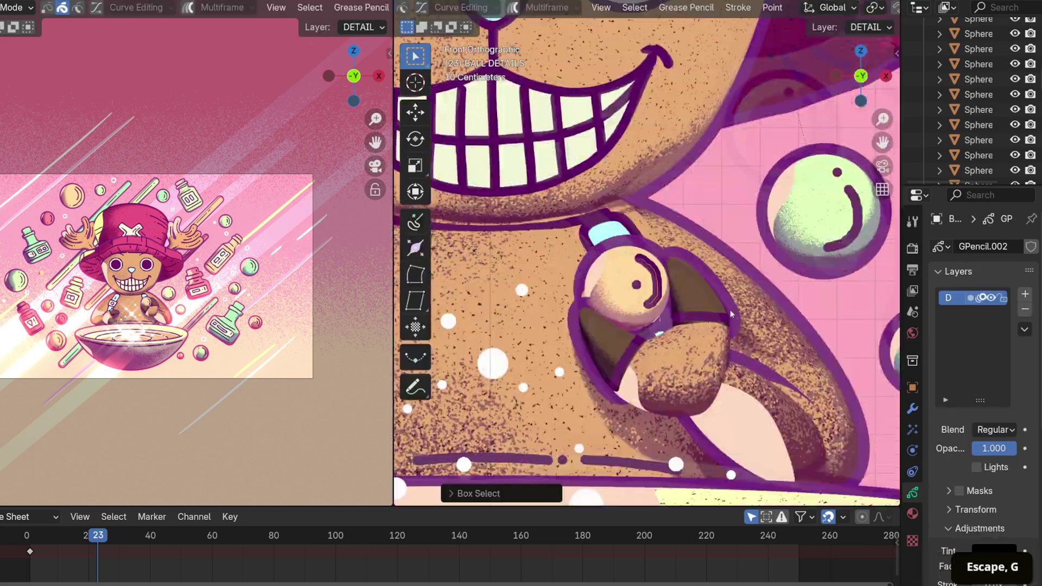
key("Return")
key("ctrl+p")
key("Escape")
key("Tab")
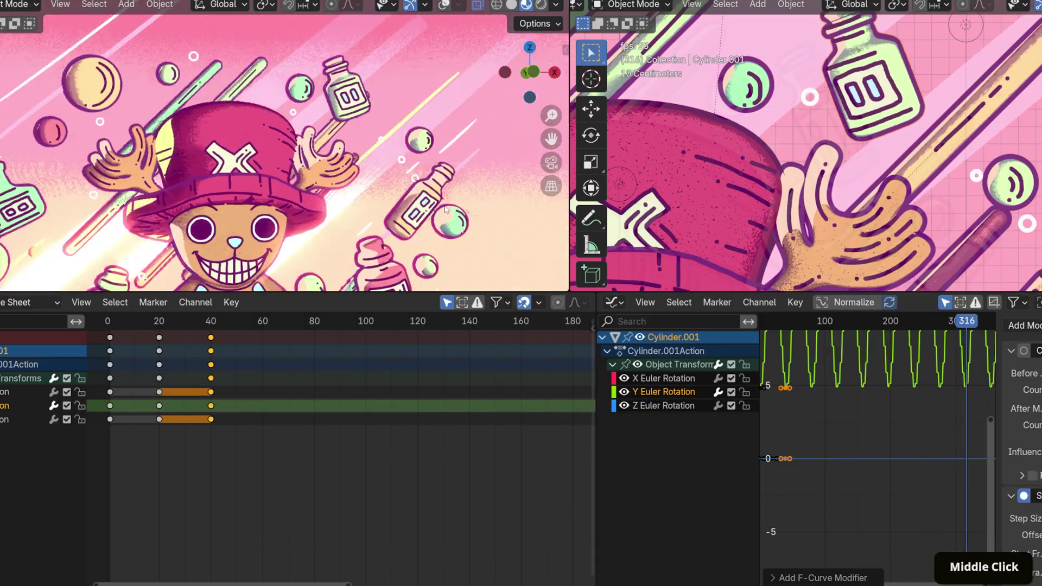
Play the animation with the hat and hand in view, then stop it
middle_click_drag(271, 163, 81, 135, "shift")
scroll(532, 328, "down", 3)
key("space")
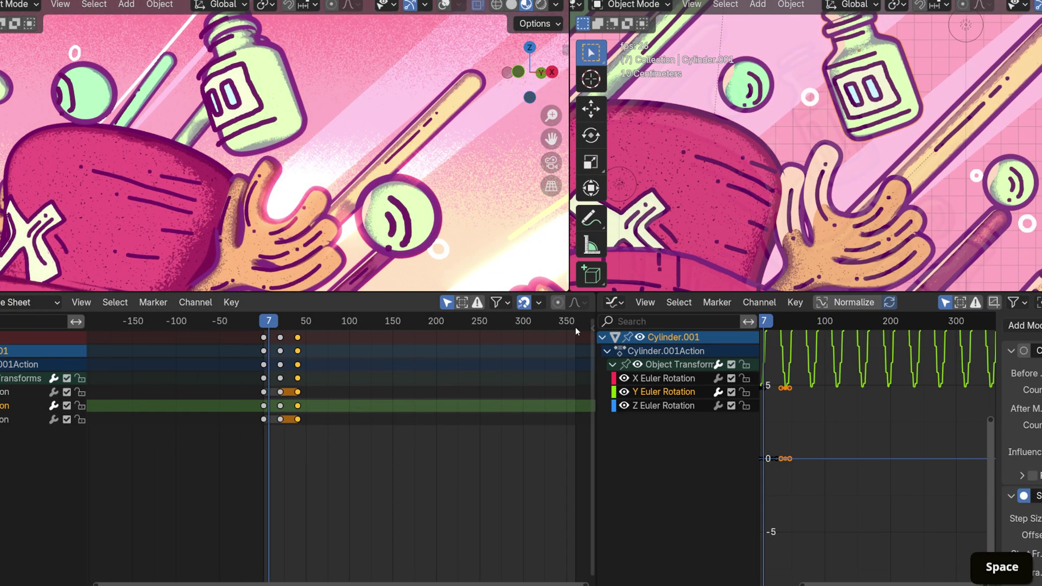
scroll(597, 179, "up", 1)
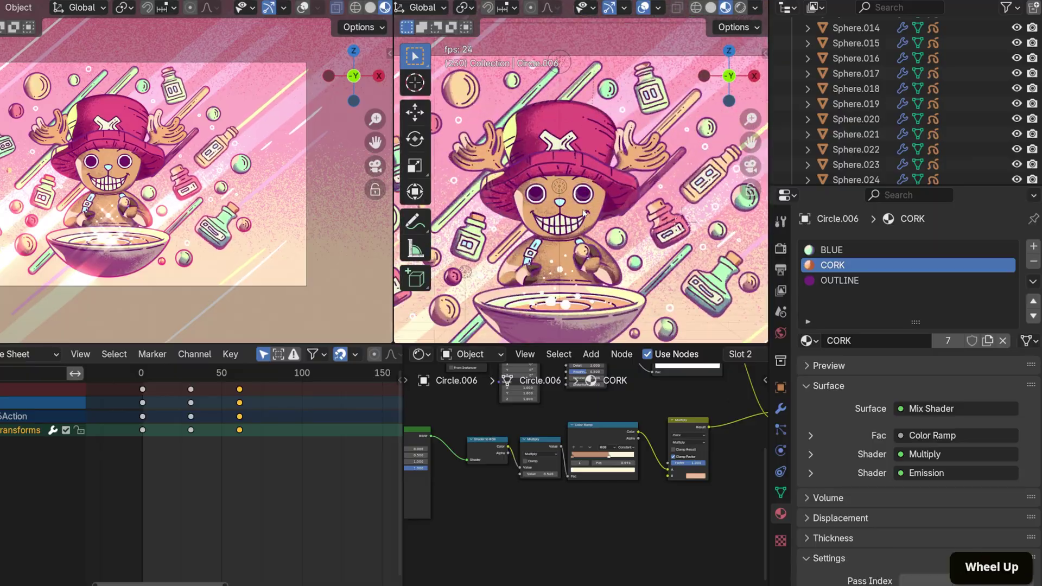
key("space")
Set the bottle cylinder's origin to the 3D cursor placed on its top
middle_click_drag(640, 185, 653, 187, "shift")
scroll(653, 187, "up", 3)
right_click_drag(592, 161, 588, 156, "shift")
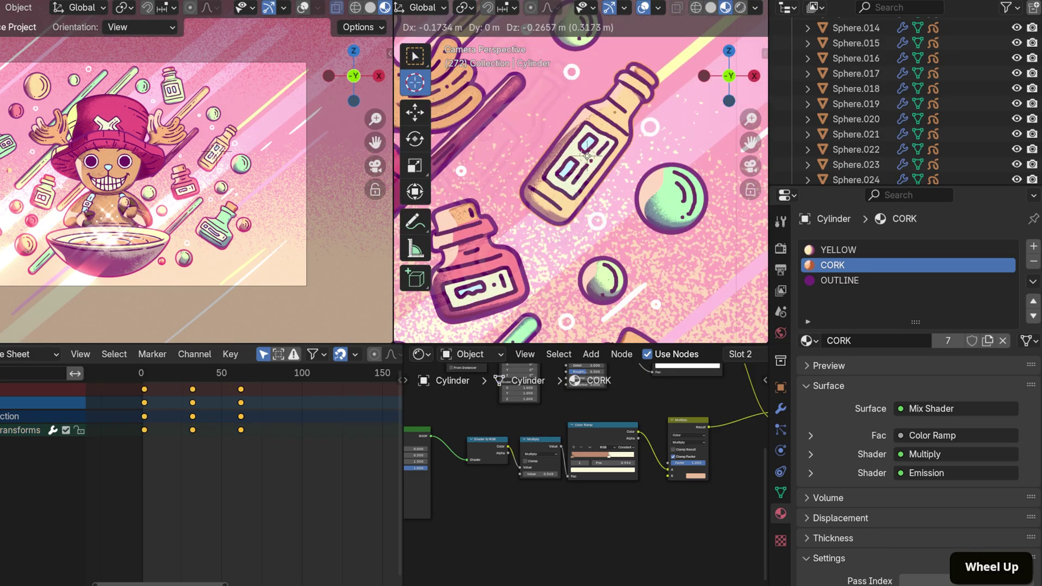
right_click(586, 155)
mouse_move(625, 123)
left_click(706, 161)
Preview the animation again and save the file
key("space")
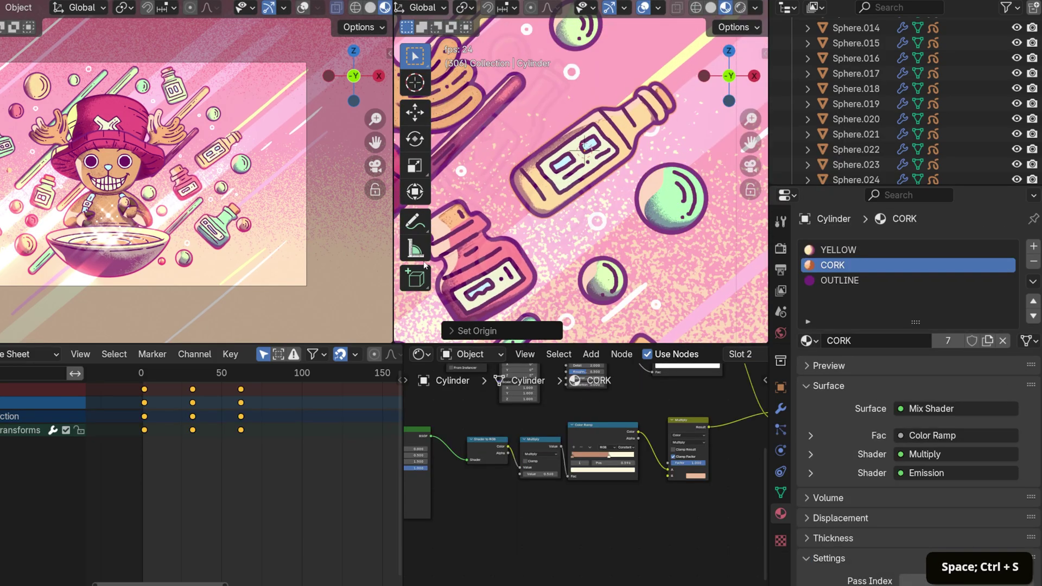
scroll(699, 267, "down", 3)
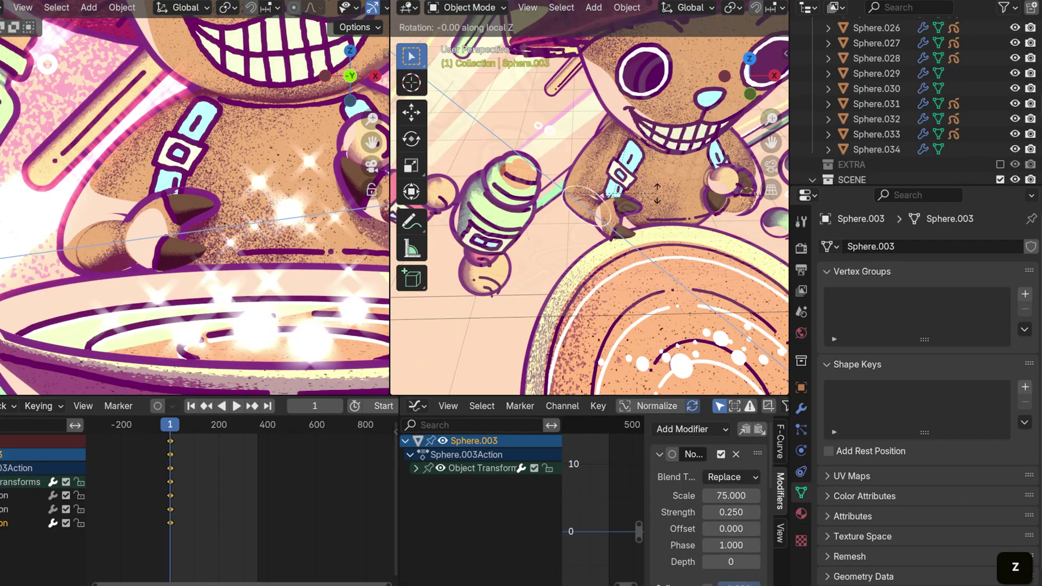
key("space")
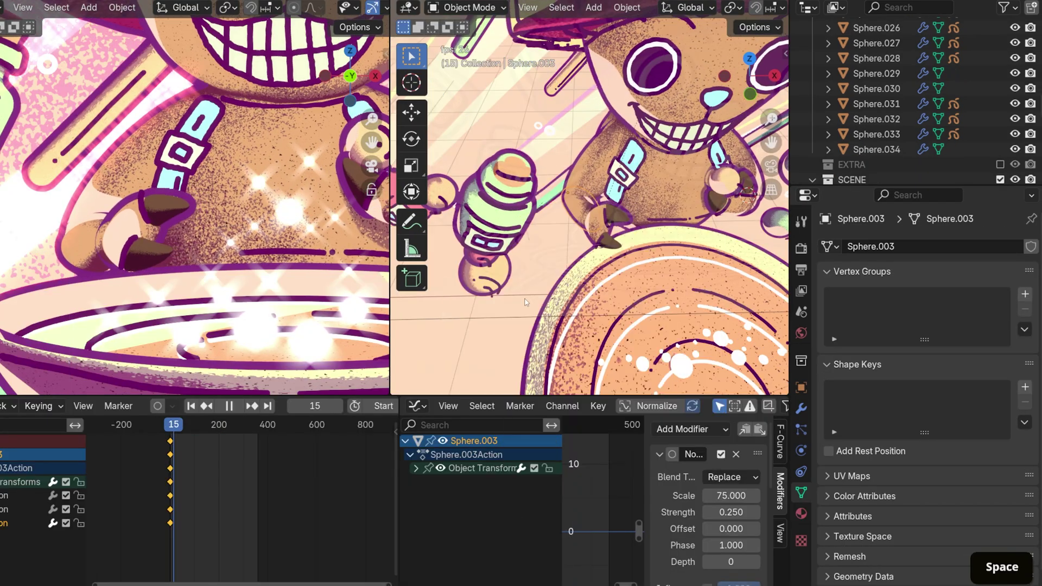
scroll(589, 207, "up", 2)
key("ctrl+s")
Play the animation from frame 1 to watch the bubbles and bottles move
middle_click_drag(589, 206, 608, 179, "shift")
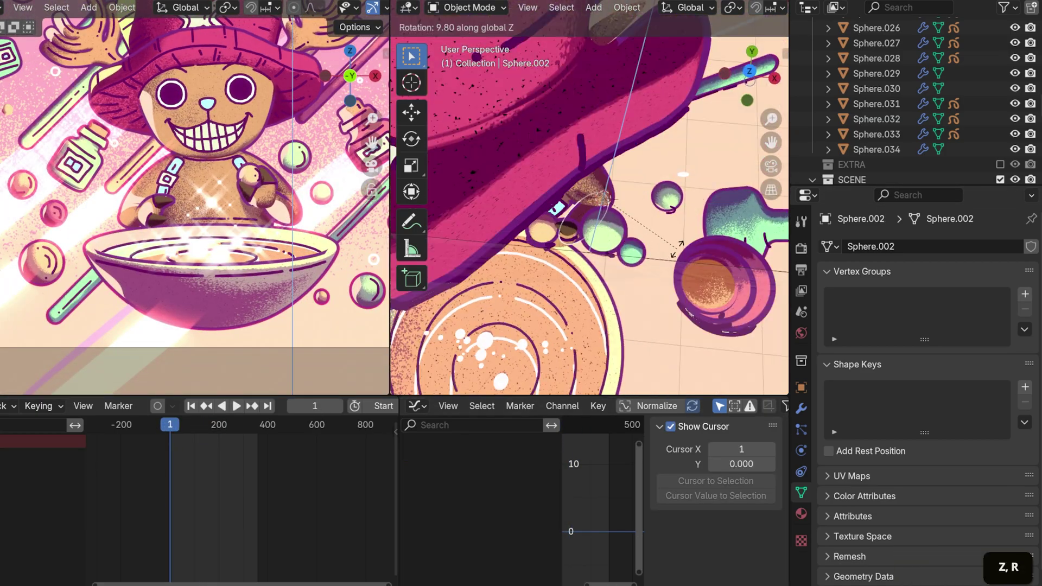
key("space")
scroll(200, 252, "down", 3)
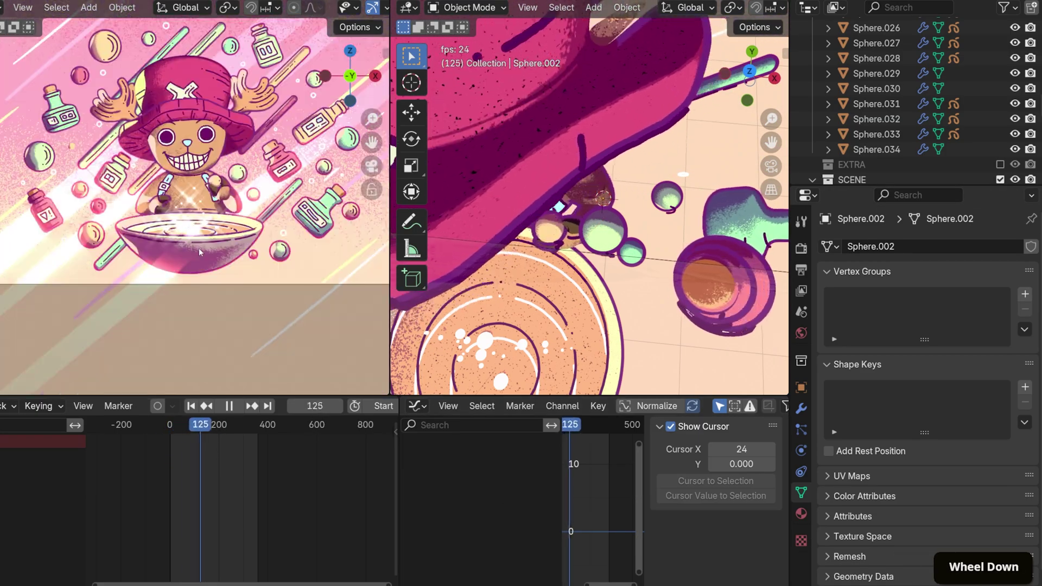
scroll(199, 252, "up", 3)
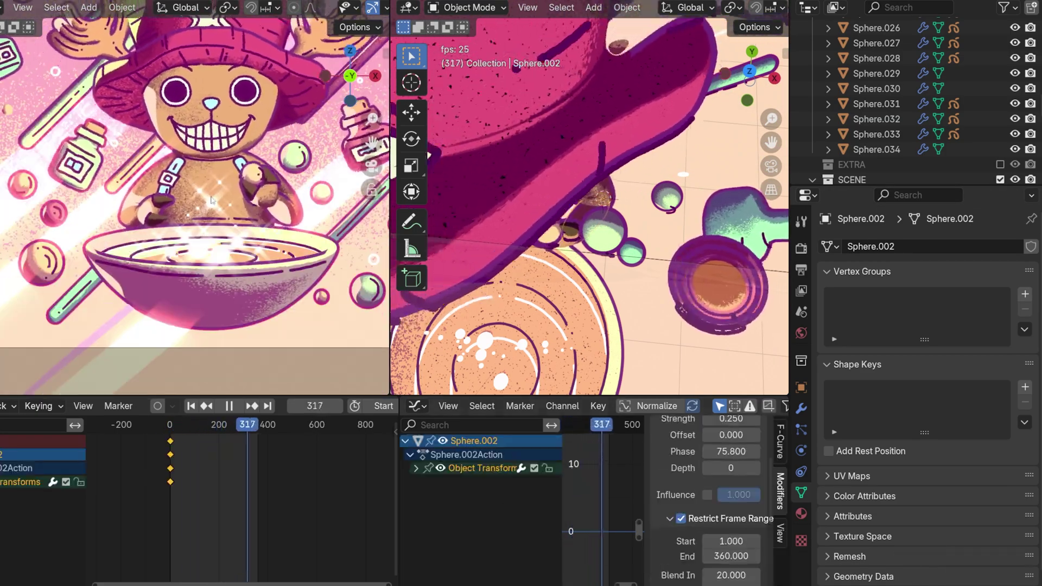
scroll(169, 267, "down", 1)
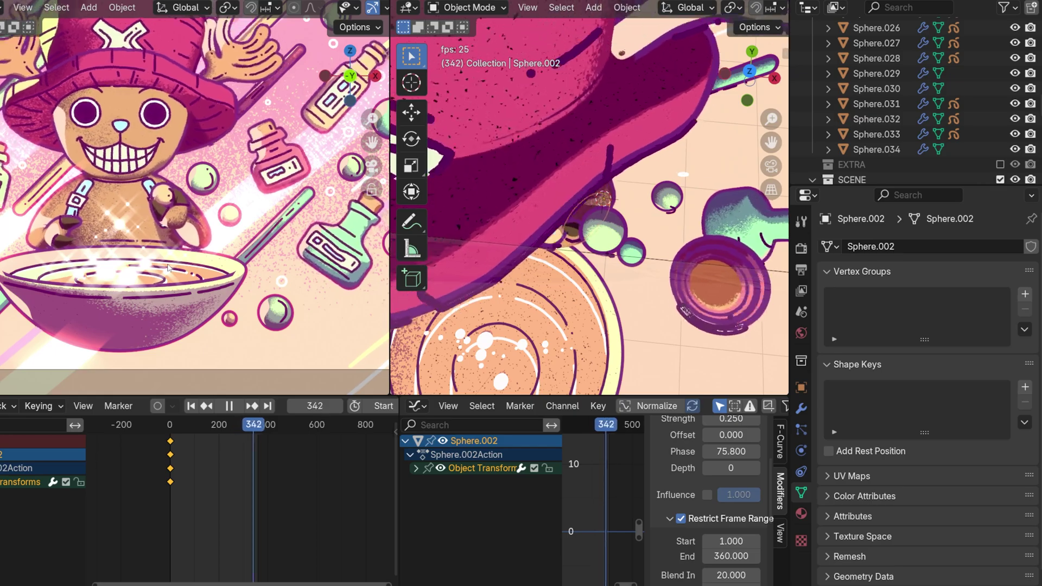
scroll(128, 251, "up", 2)
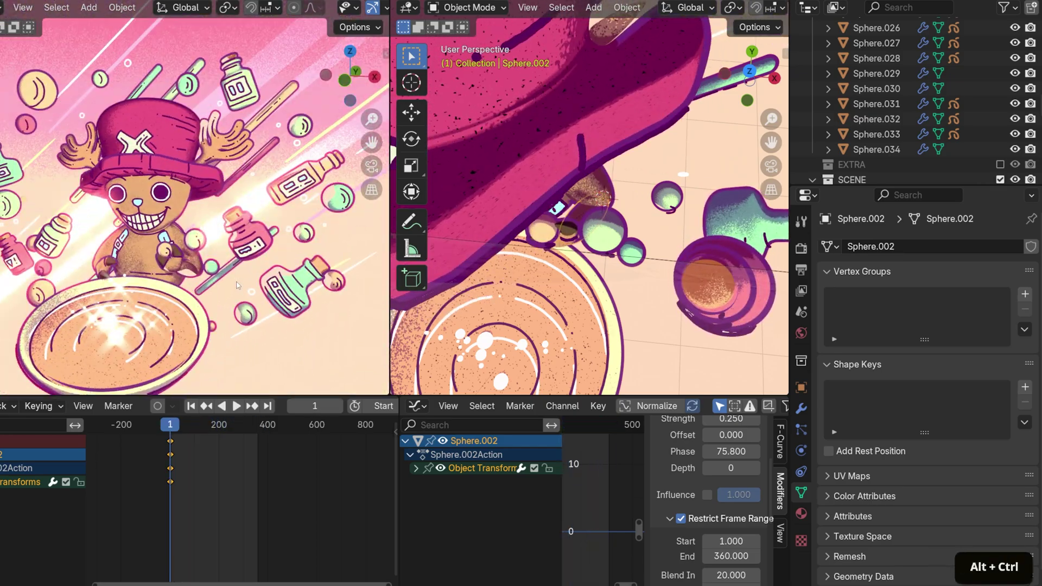
scroll(556, 106, "down", 2)
key("space")
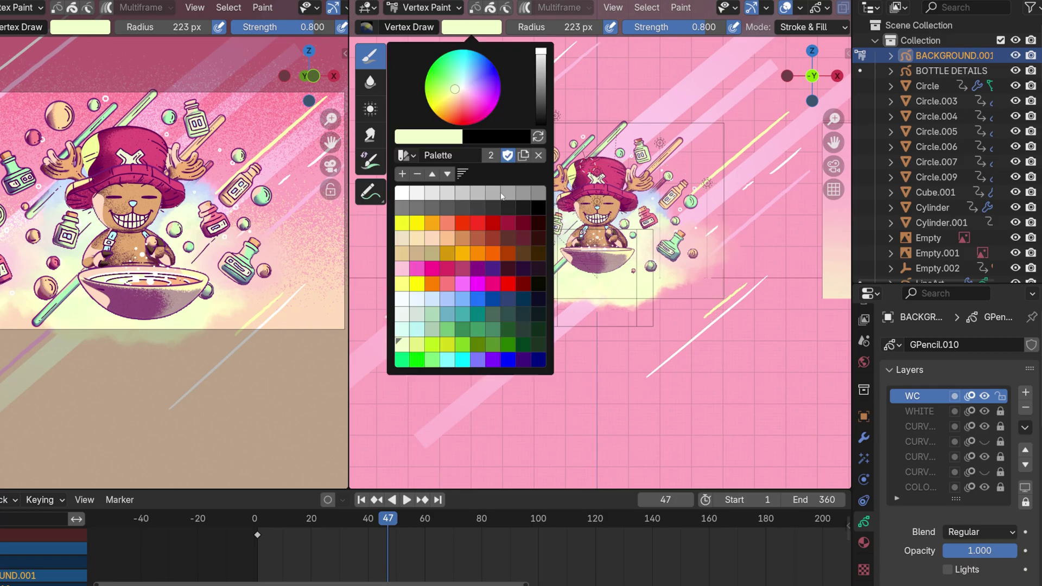
Undo the last paint change and play the animation viewed through the scene camera
key("Caps_Lock")
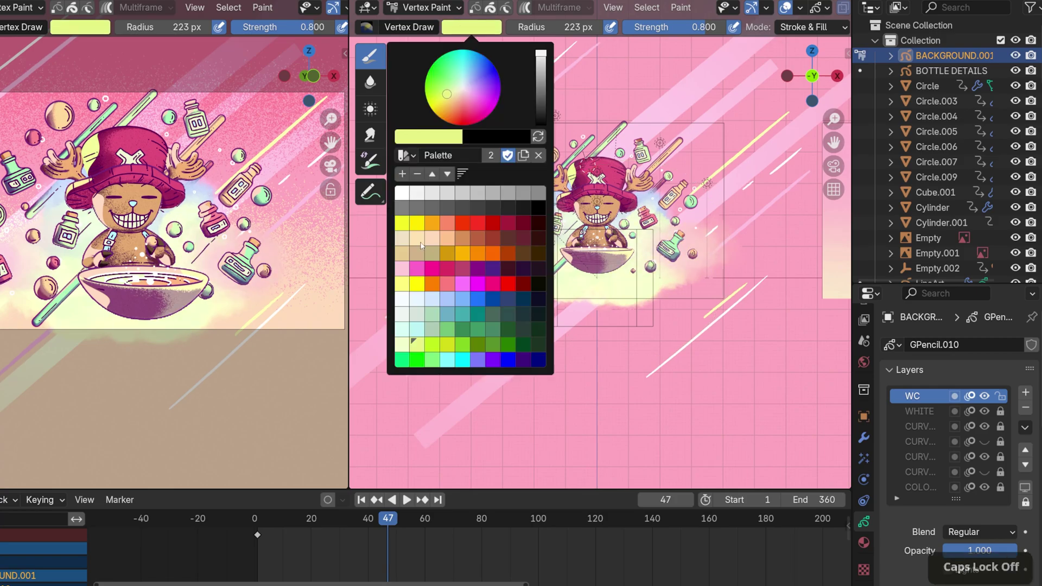
key("ctrl+z")
scroll(238, 377, "up", 2)
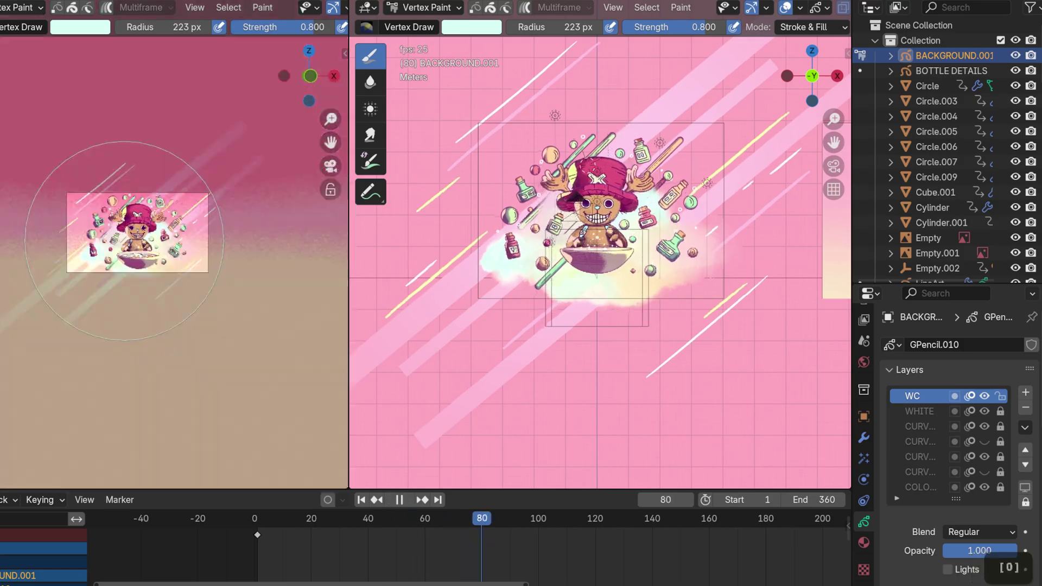
key("space")
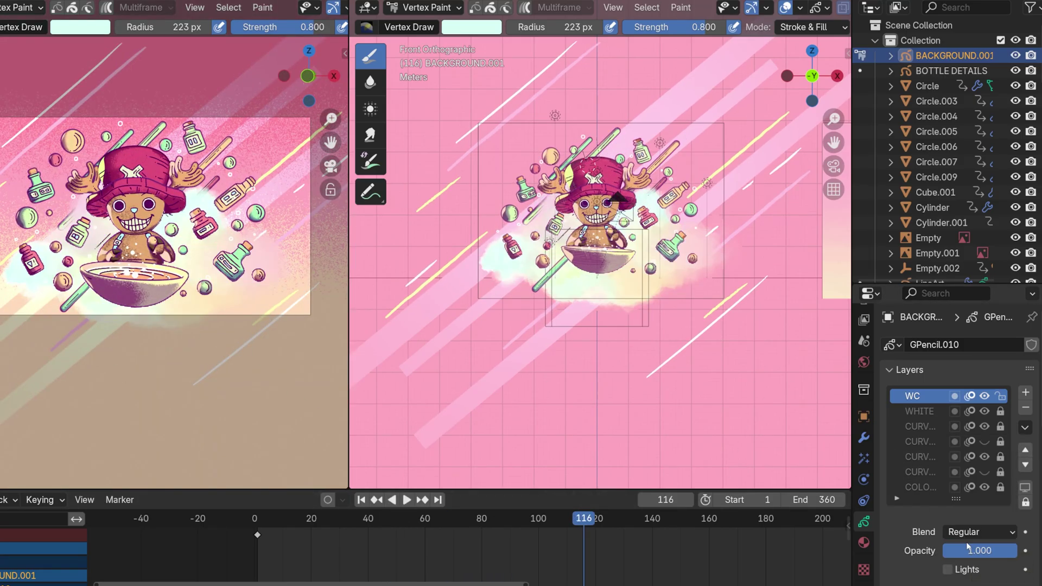
scroll(968, 547, "down", 1)
key("KP_0")
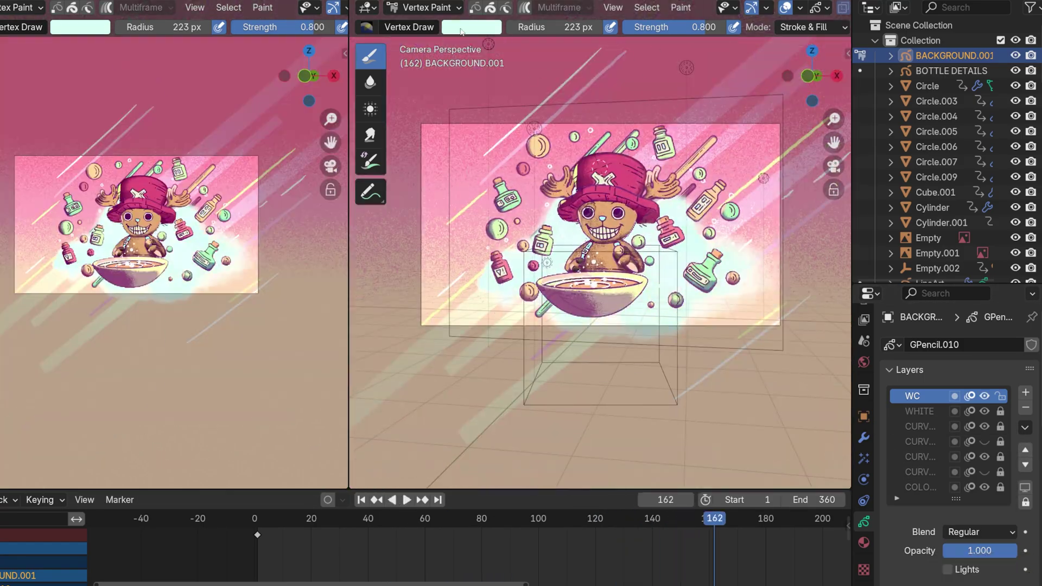
key("ctrl+c")
left_click(467, 27)
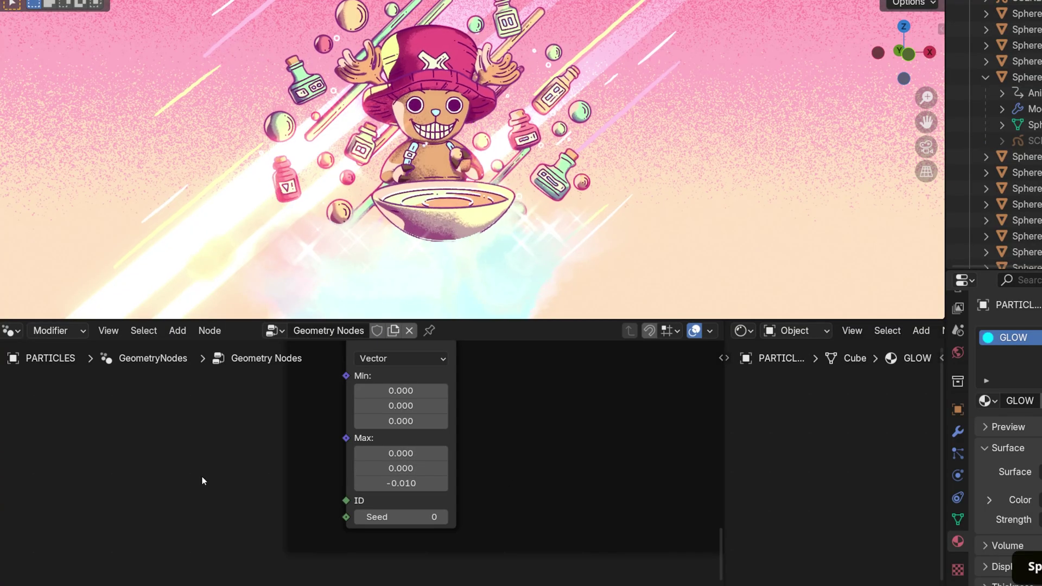
Set the Age frame's Add node second value to 1
scroll(202, 481, "down", 5)
scroll(302, 478, "up", 5)
double_click(390, 457)
type("1")
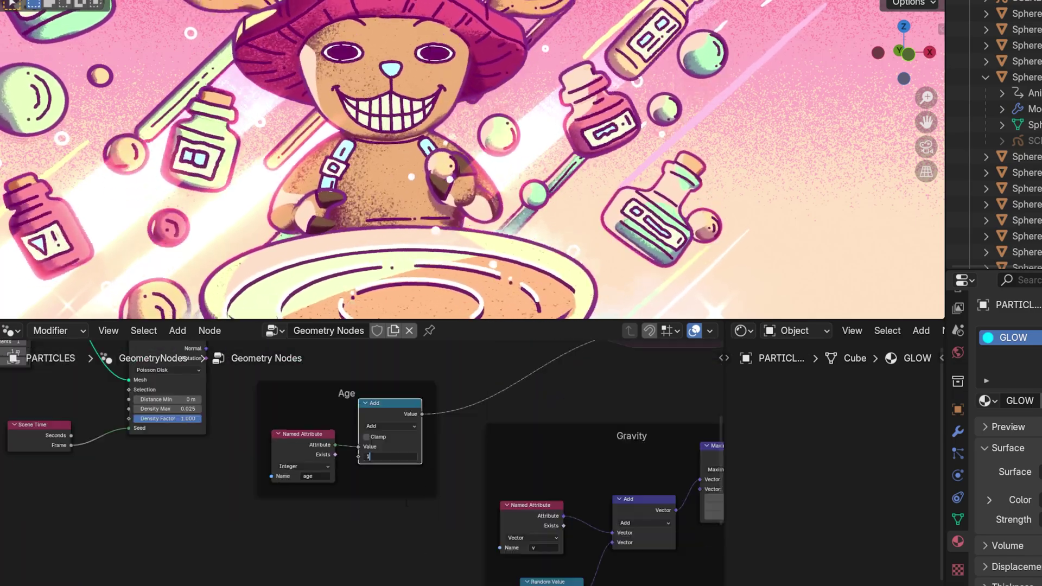
key("Return")
Rename the selected frame's label to 'Death'
scroll(402, 510, "down", 3)
key("F2")
type("De")
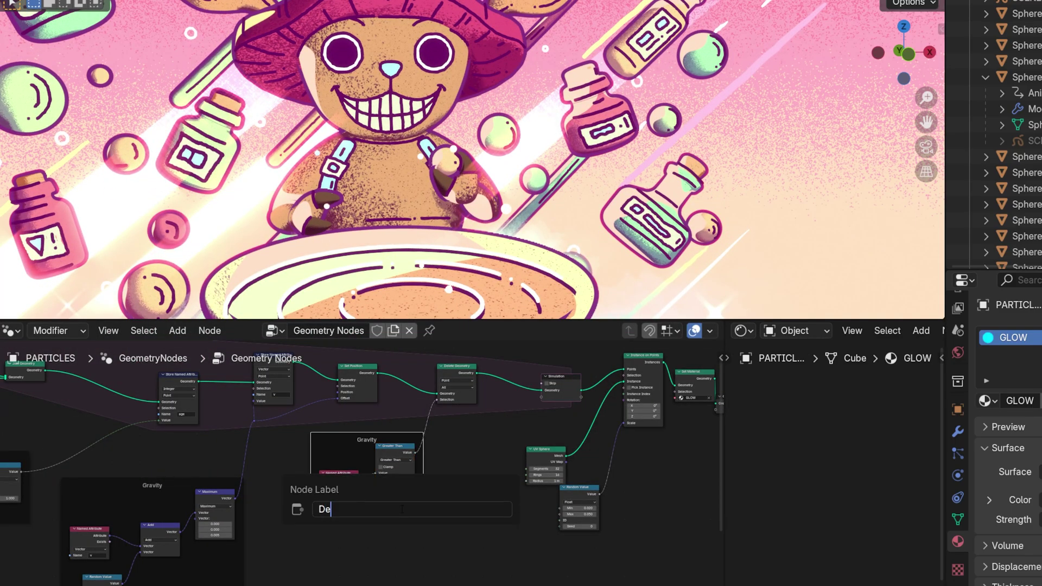
type("ath")
key("Return")
scroll(402, 510, "up", 3)
scroll(435, 455, "down", 6)
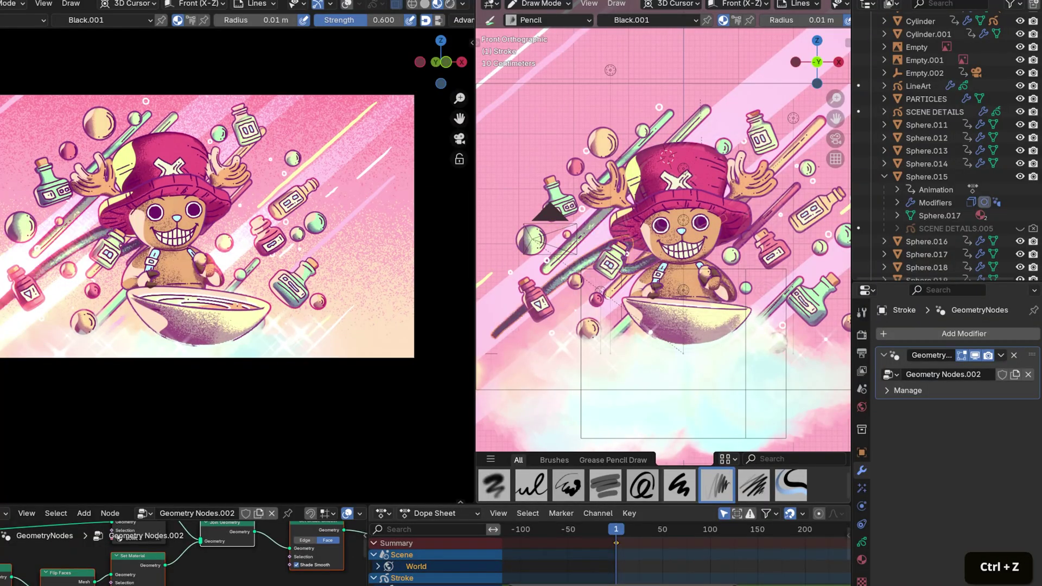
scroll(662, 247, "down", 2)
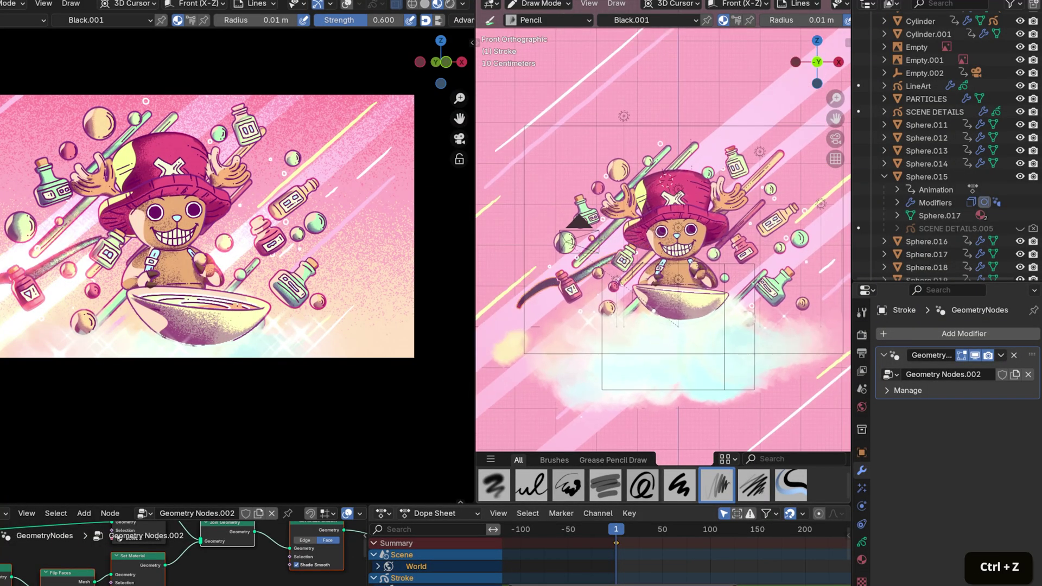
Revert the latest edits in the stroke node tree
middle_click_drag(673, 245, 590, 248, "shift")
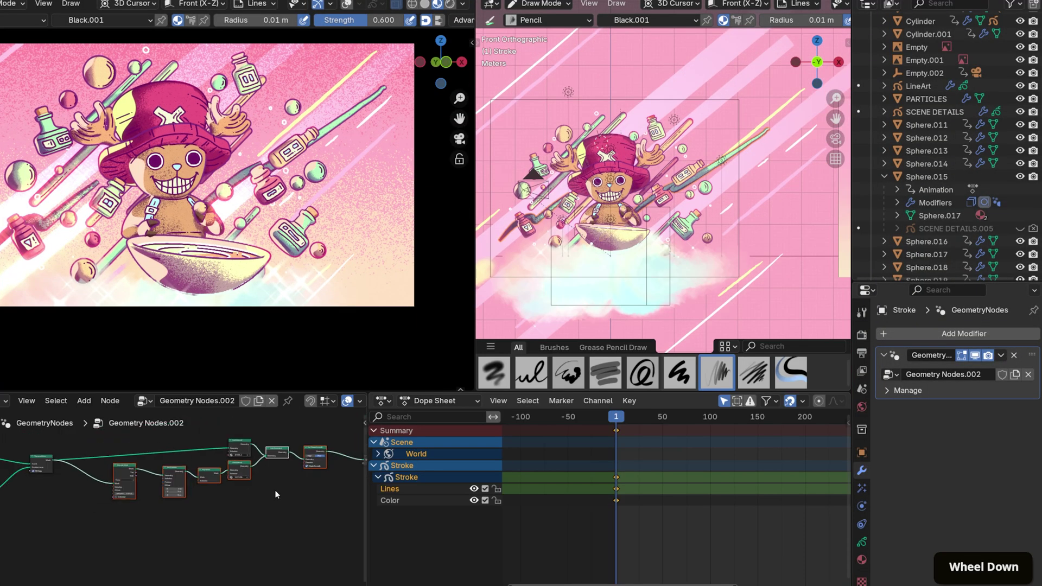
middle_click_drag(183, 489, 163, 478)
scroll(183, 489, "up", 3)
key("ctrl+z")
left_click(133, 494, "shift")
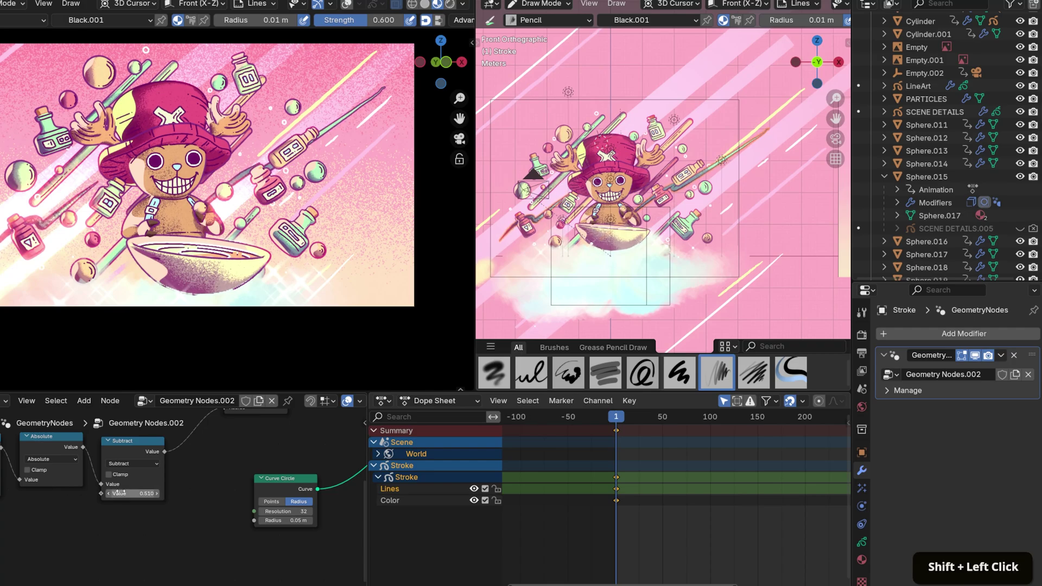
key("a")
key("ctrl+z")
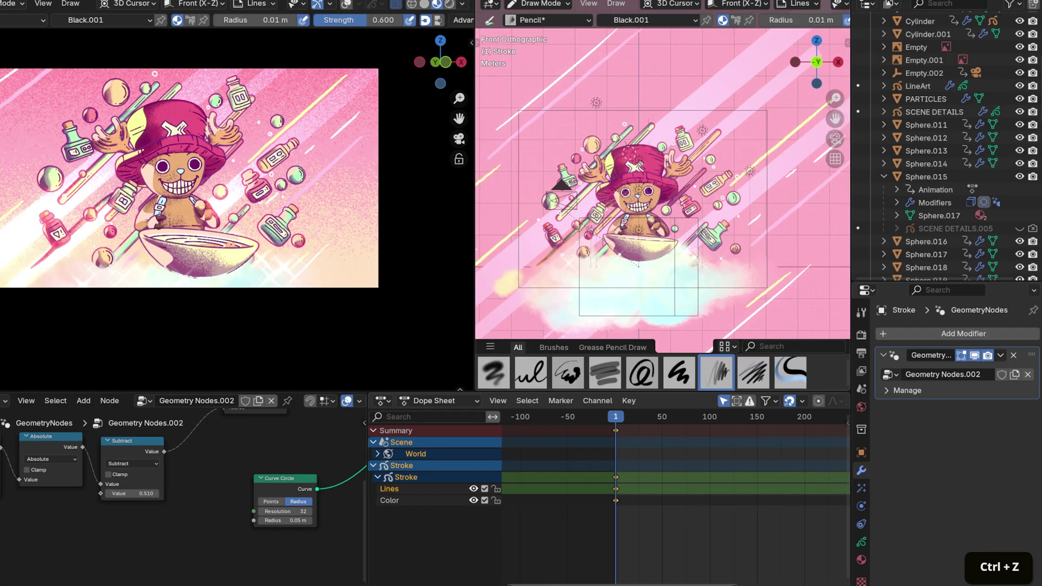
Enter Edit Mode on the dark grease pencil strokes and enlarge them
key("Tab")
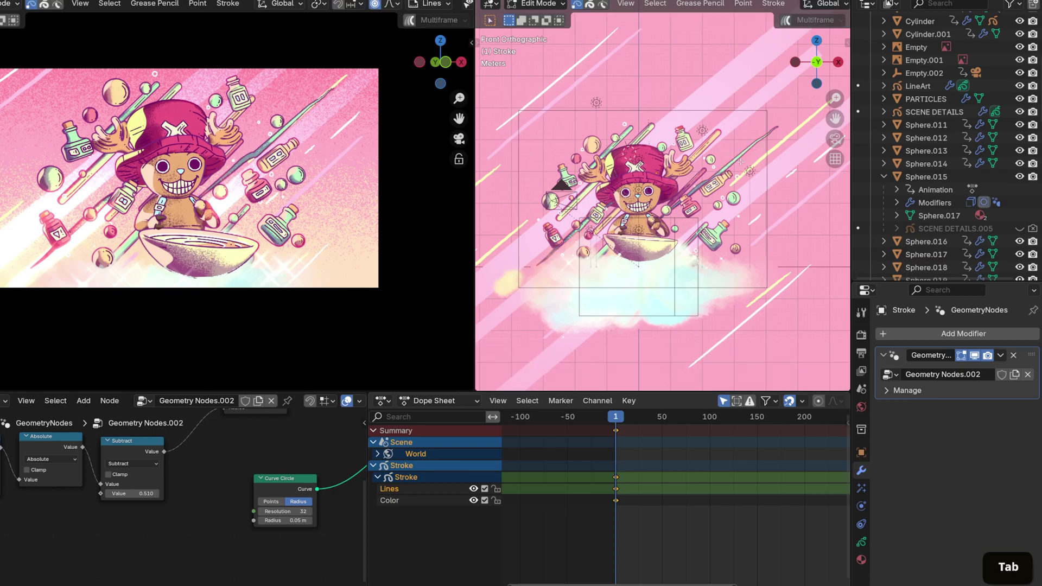
key("ctrl+z")
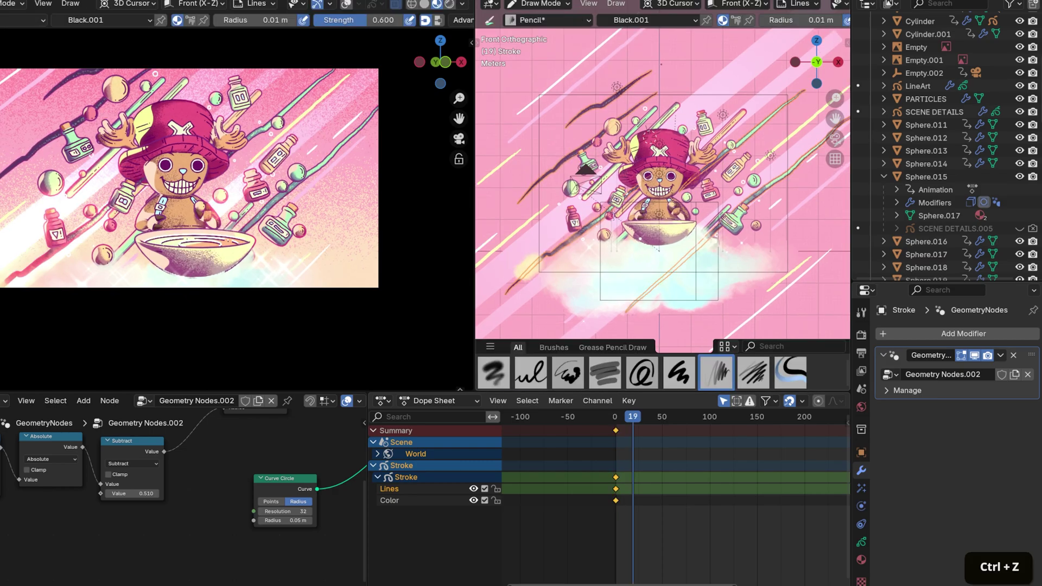
scroll(195, 185, "down", 2)
scroll(195, 185, "up", 1)
scroll(771, 419, "up", 10)
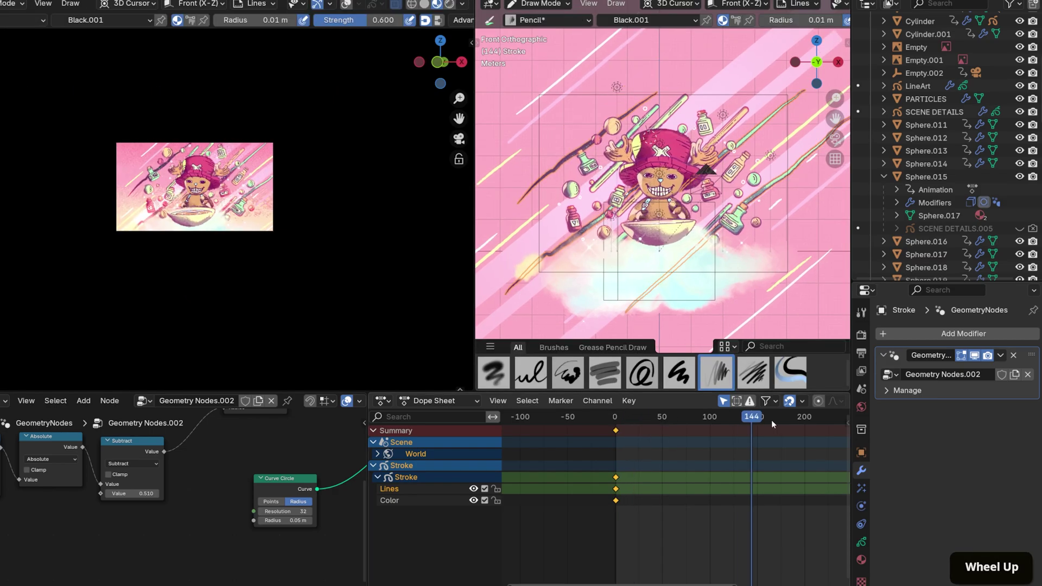
scroll(682, 434, "down", 6)
key("Tab")
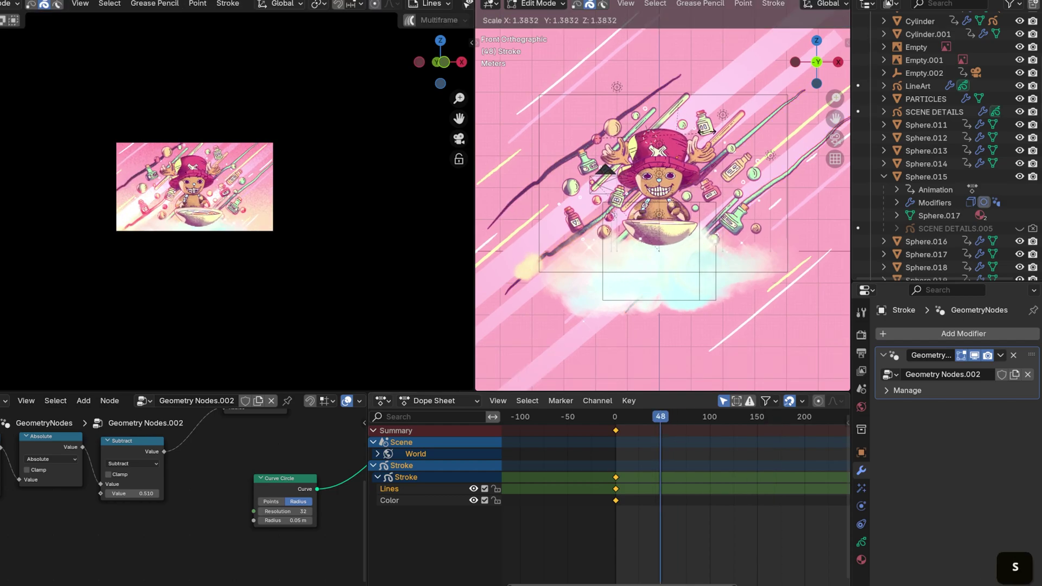
key("Tab")
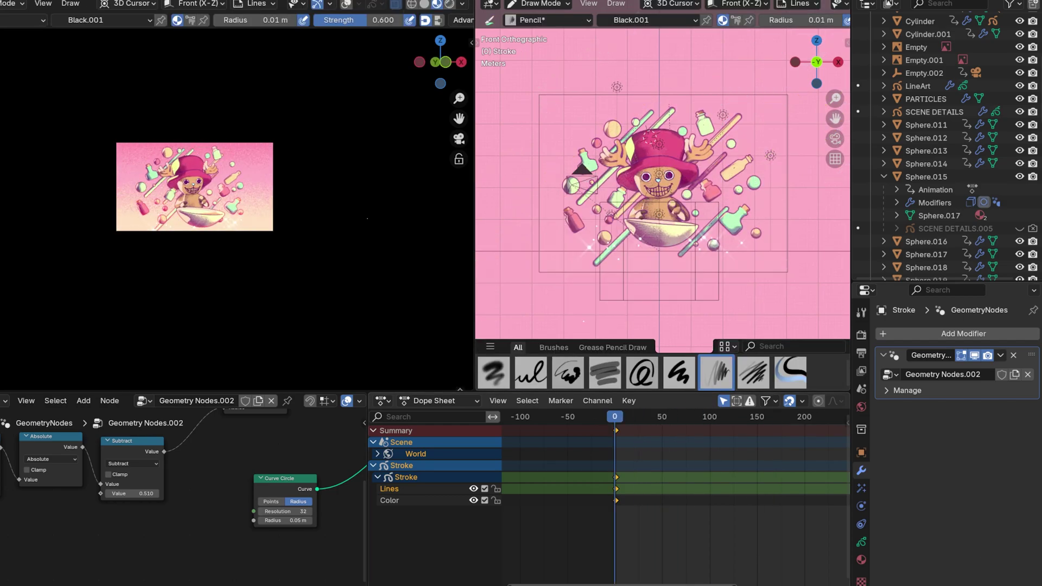
scroll(234, 287, "up", 5)
Stop playback, rotate the dark strokes into place, and save the file
key("space")
key("Tab")
key("r")
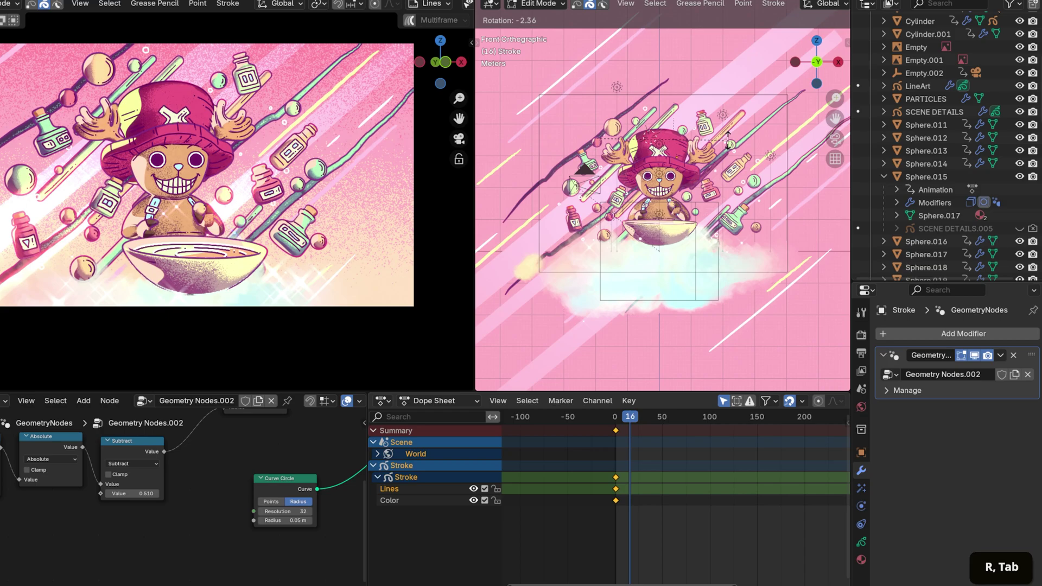
left_click(728, 140)
key("ctrl+s")
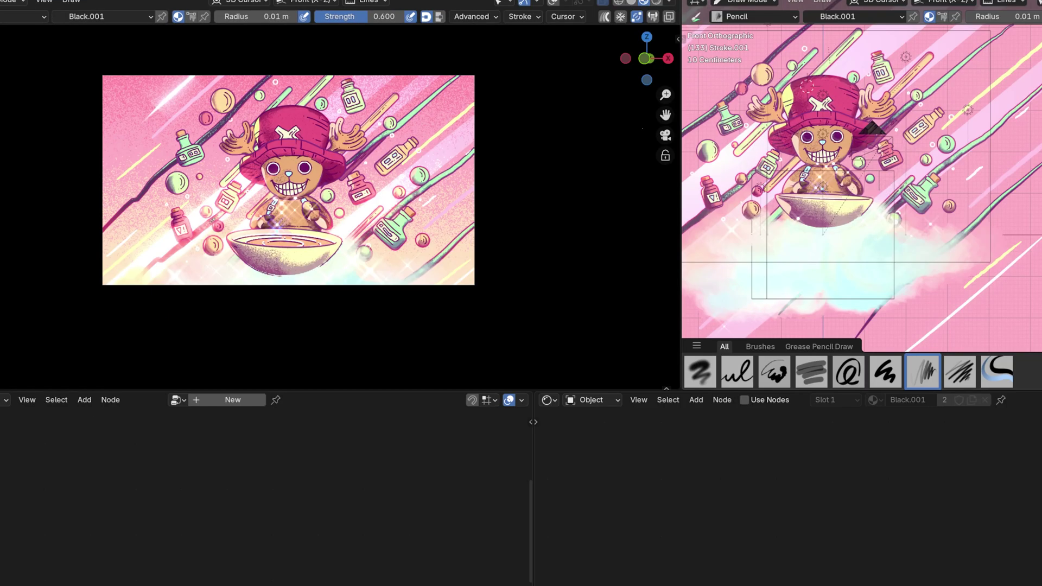
scroll(864, 185, "up", 2)
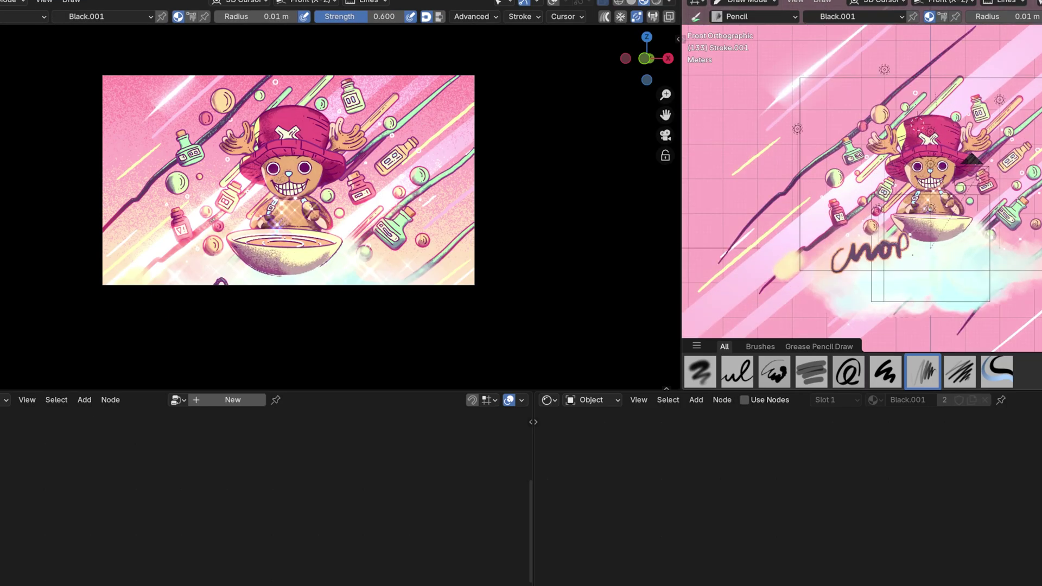
Draw a freehand test stroke across the bowl, then undo the test strokes
key("ctrl+z")
key("ctrl+z")
key("Tab")
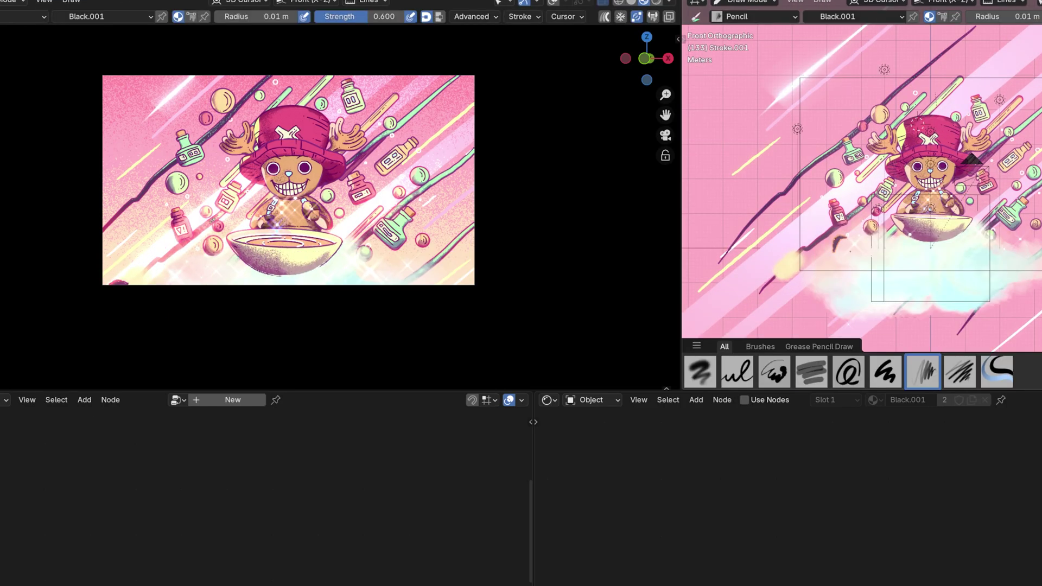
left_click_drag(130, 282, 364, 198)
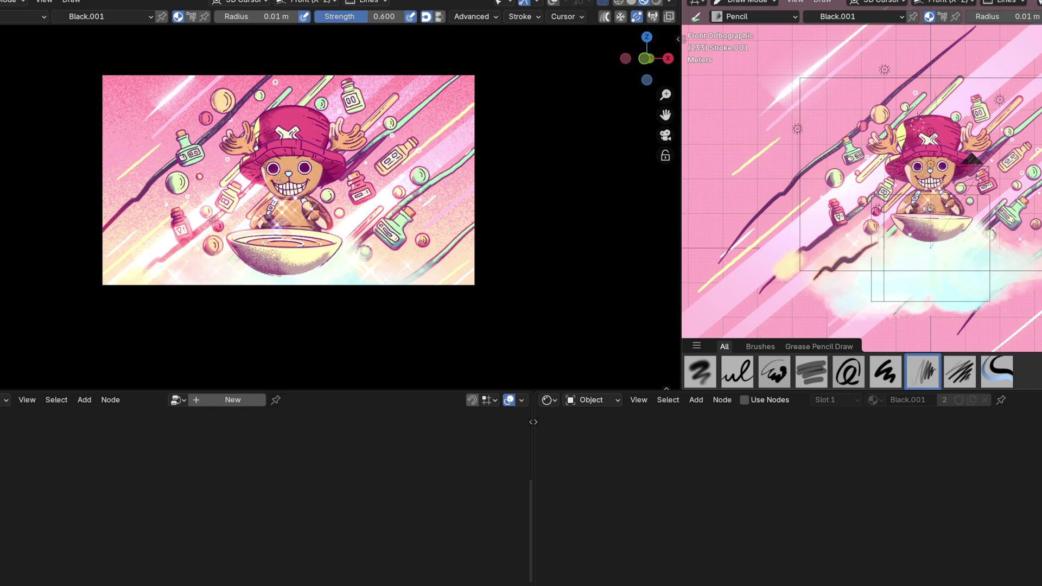
key("ctrl+z")
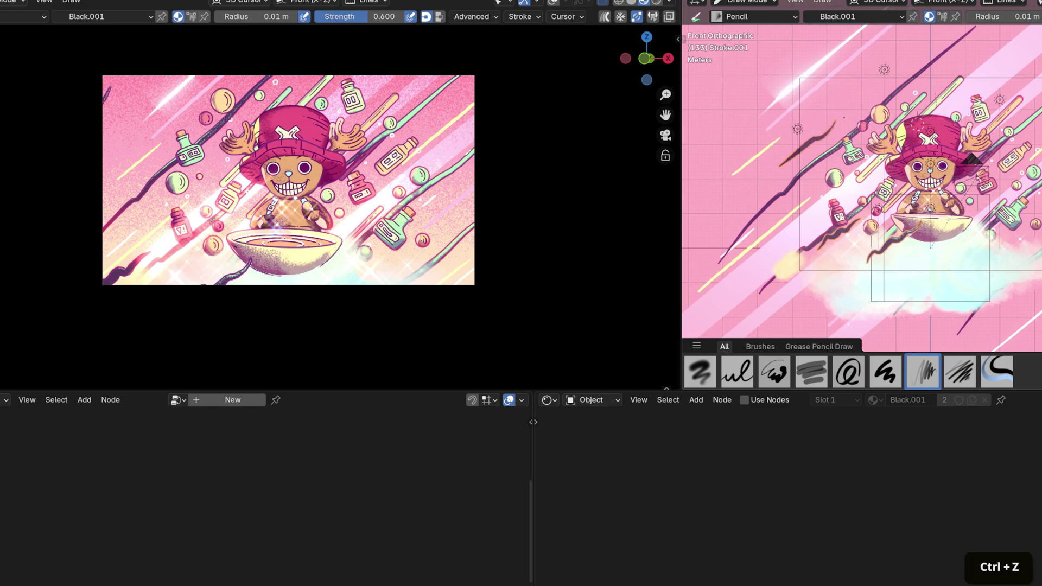
key("space")
key("ctrl+z")
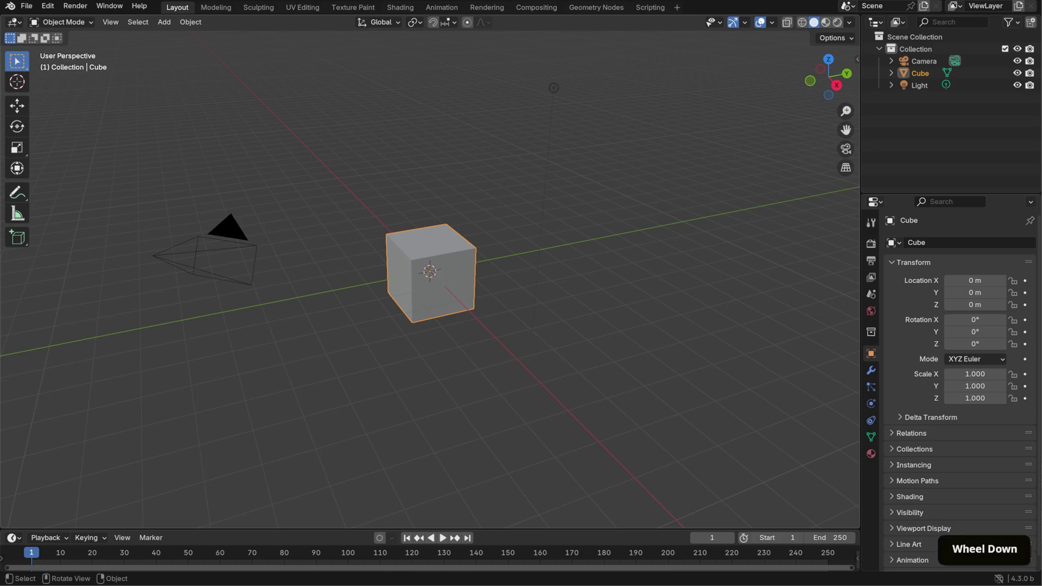
Delete the default cube
middle_click_drag(577, 319, 654, 326)
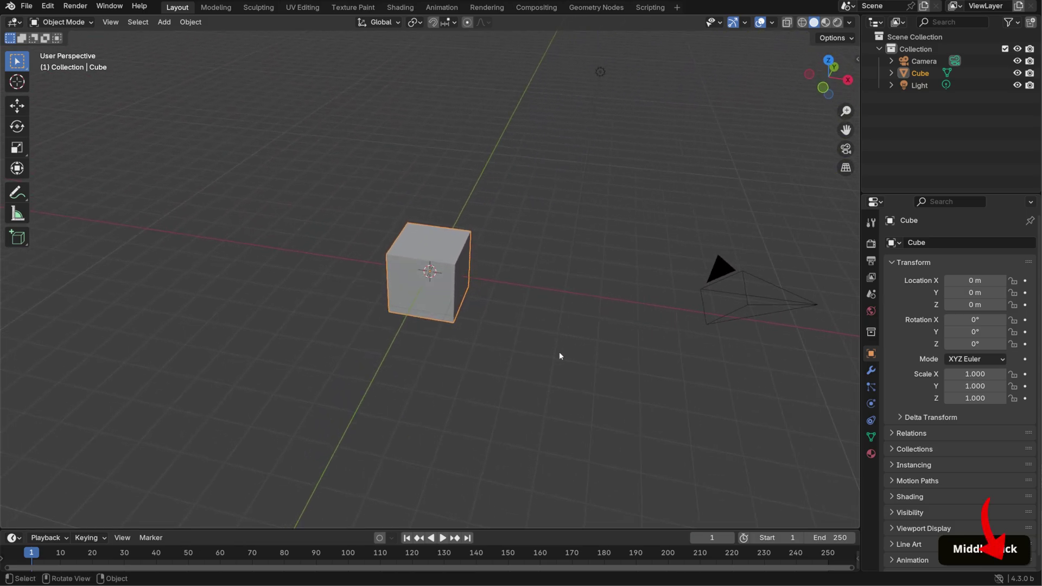
key("x")
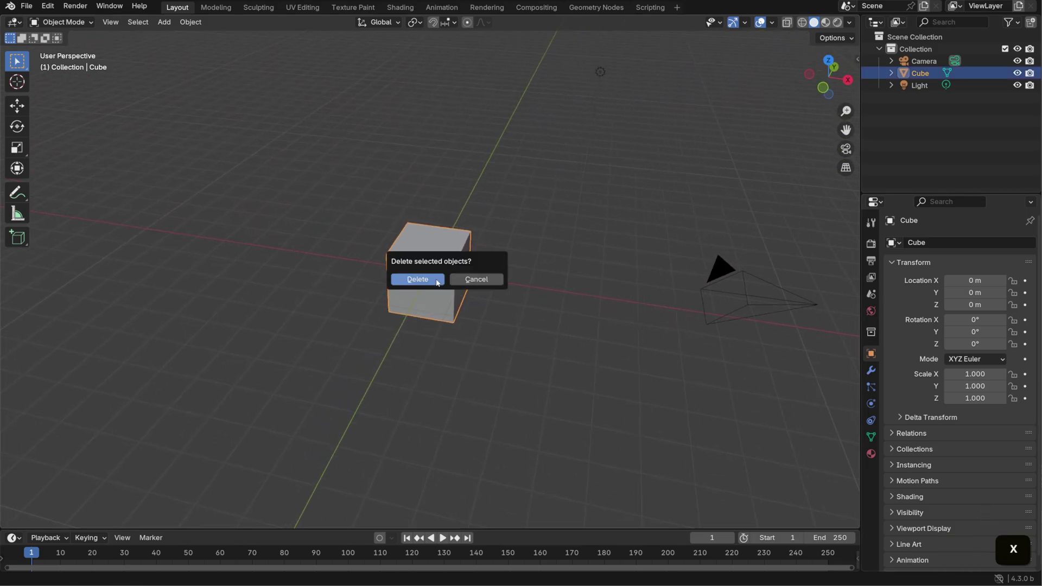
left_click(435, 278)
Add a grease pencil Stroke object and make the bottom timeline area taller
key("shift+a")
mouse_move(435, 279)
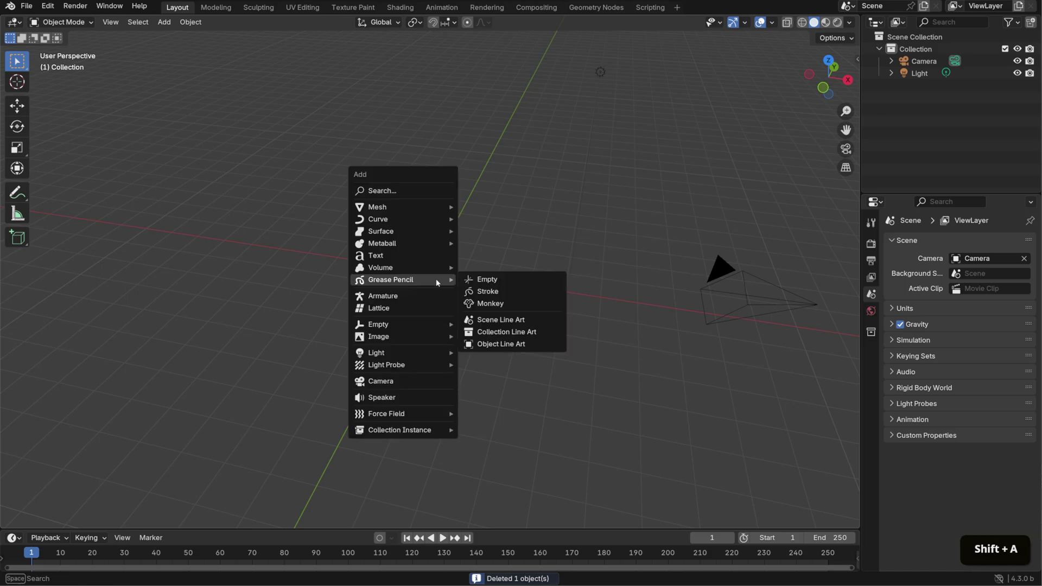
left_click(525, 293)
left_click_drag(320, 529, 321, 320)
left_click(16, 329)
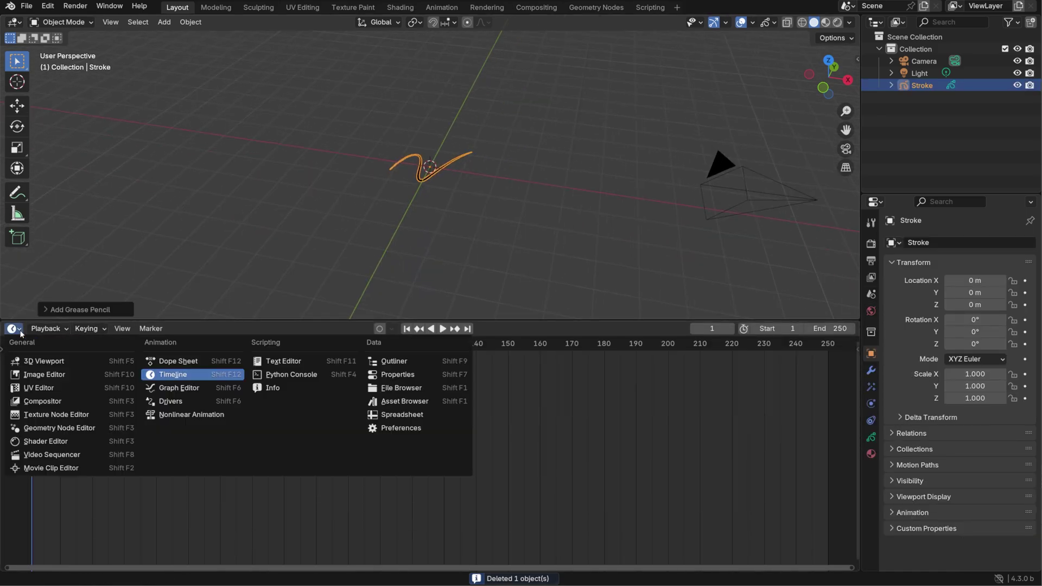
Turn the bottom area into a Geometry Node Editor with a new node tree for the Stroke
left_click(41, 429)
left_click(431, 329)
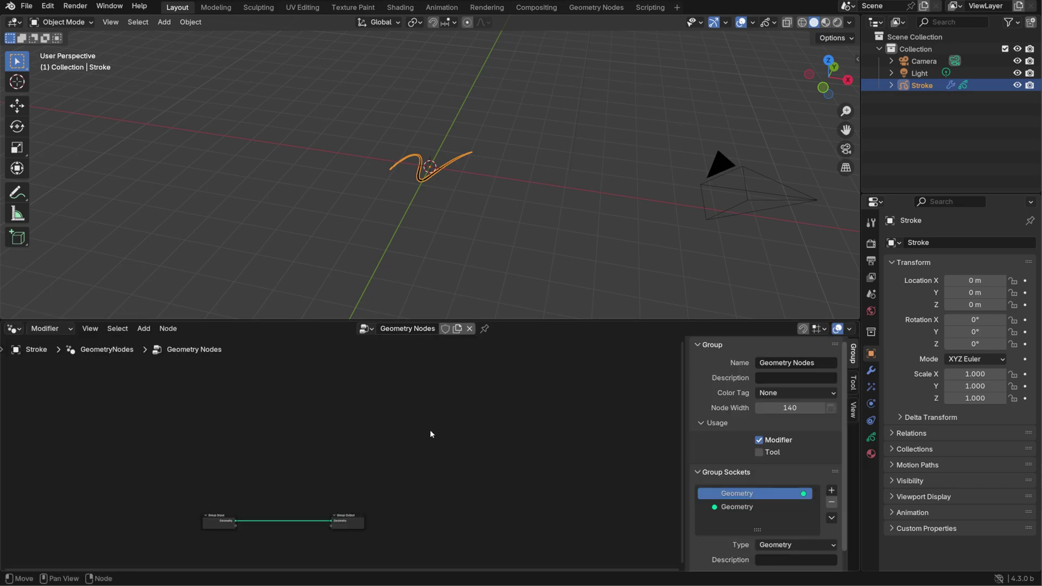
key("n")
scroll(627, 476, "up", 2)
middle_click_drag(627, 476, 514, 424)
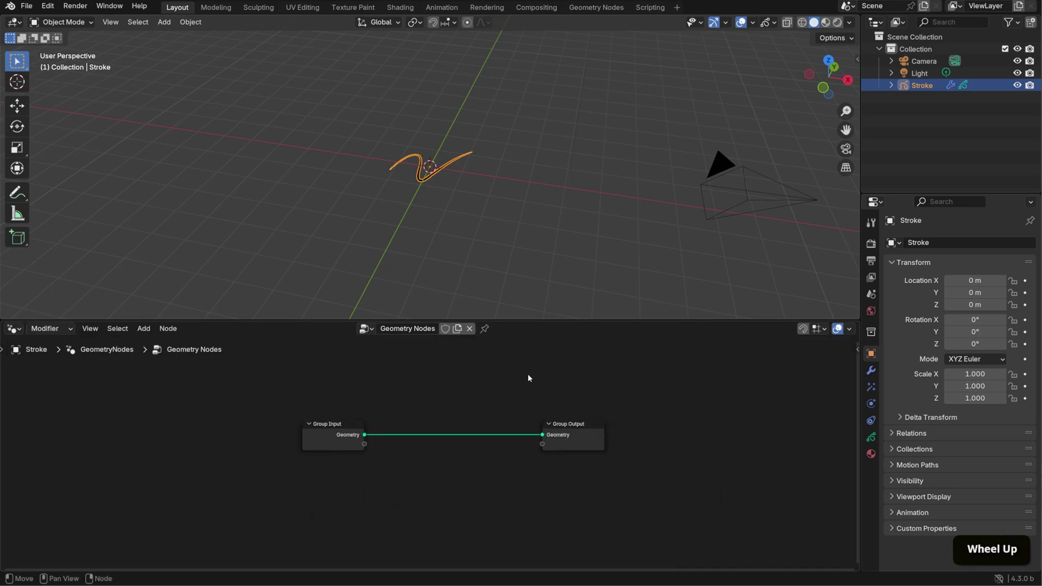
Insert Grease Pencil to Curves and Curve to Mesh nodes onto the main link
key("shift+a")
type("grease")
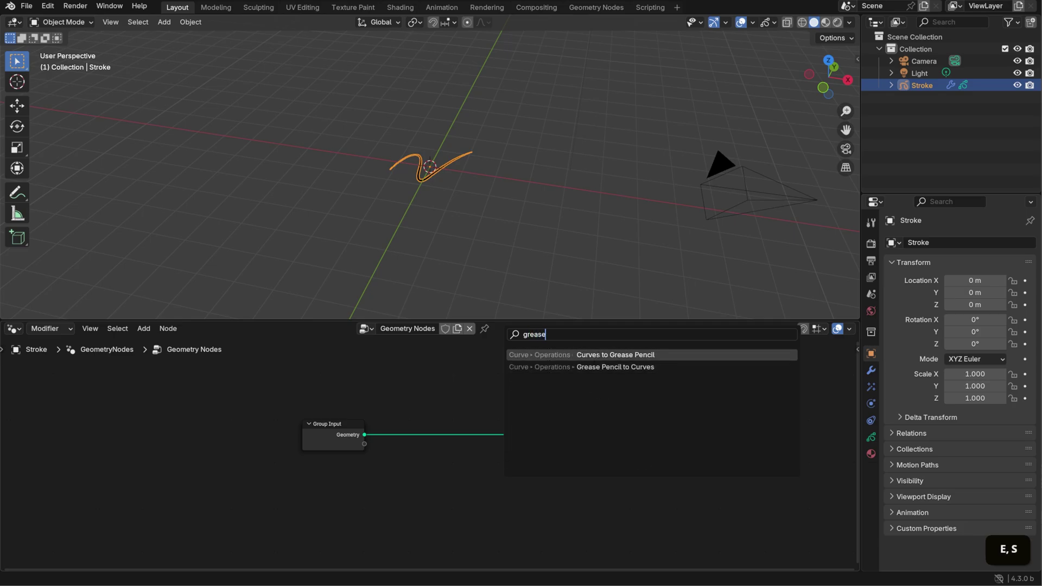
key("Return")
left_click(551, 379)
key("shift+a")
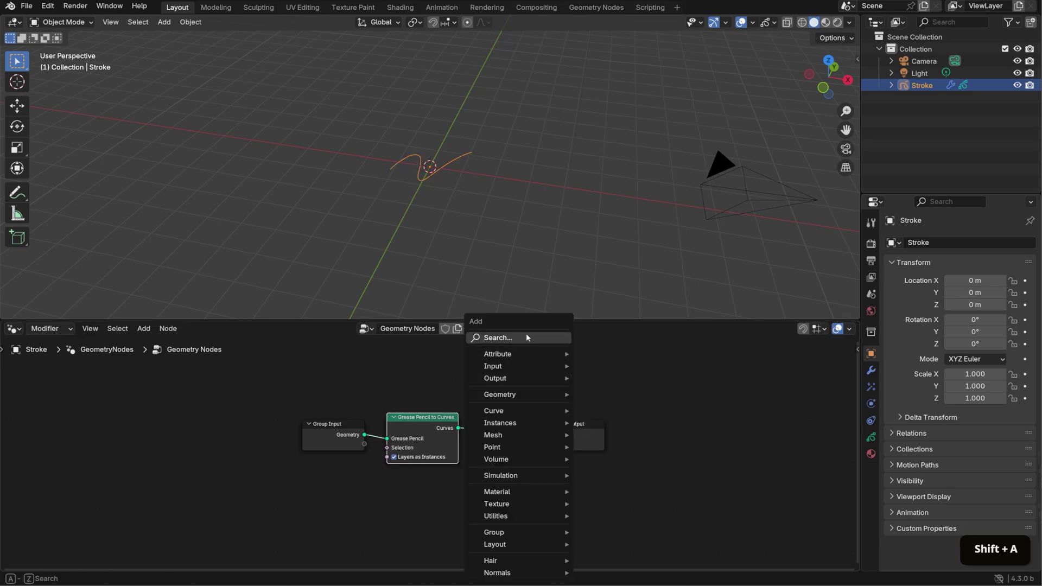
type("curve to")
key("Return")
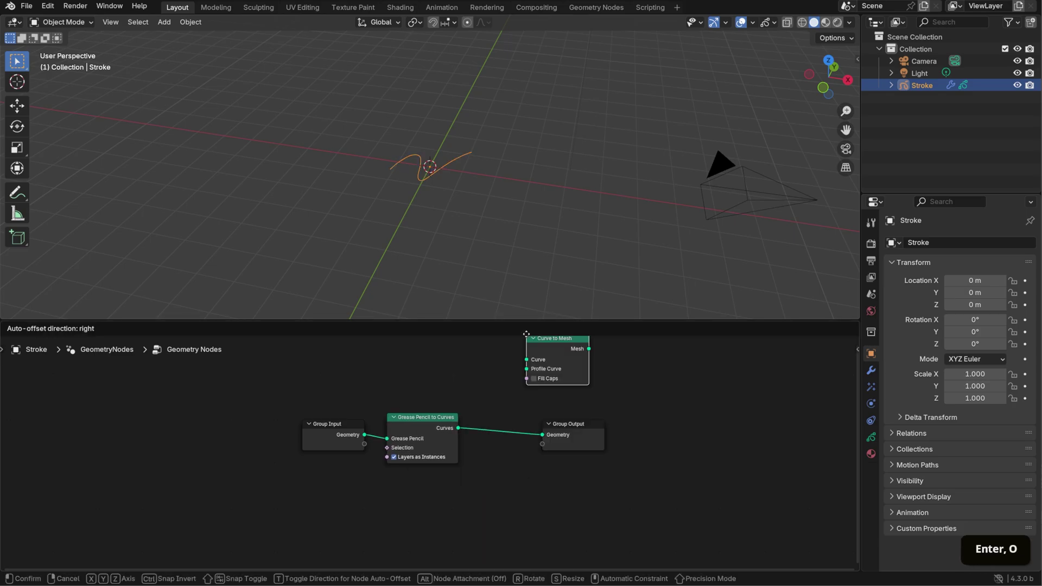
left_click(502, 445)
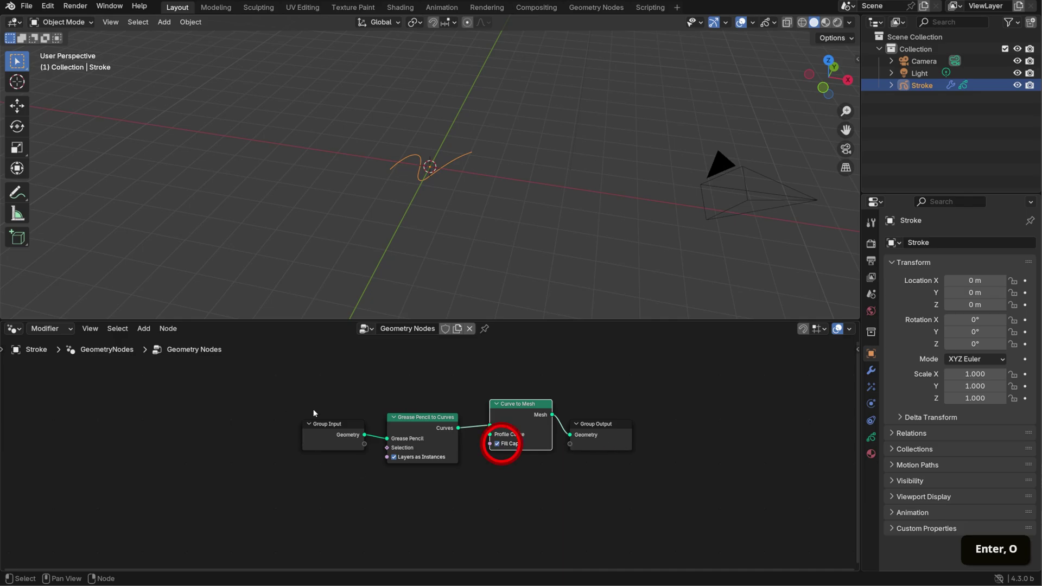
Space out Group Input, Grease Pencil to Curves, Curve to Mesh and Group Output nodes
left_click(325, 432)
key("g")
left_click(291, 464)
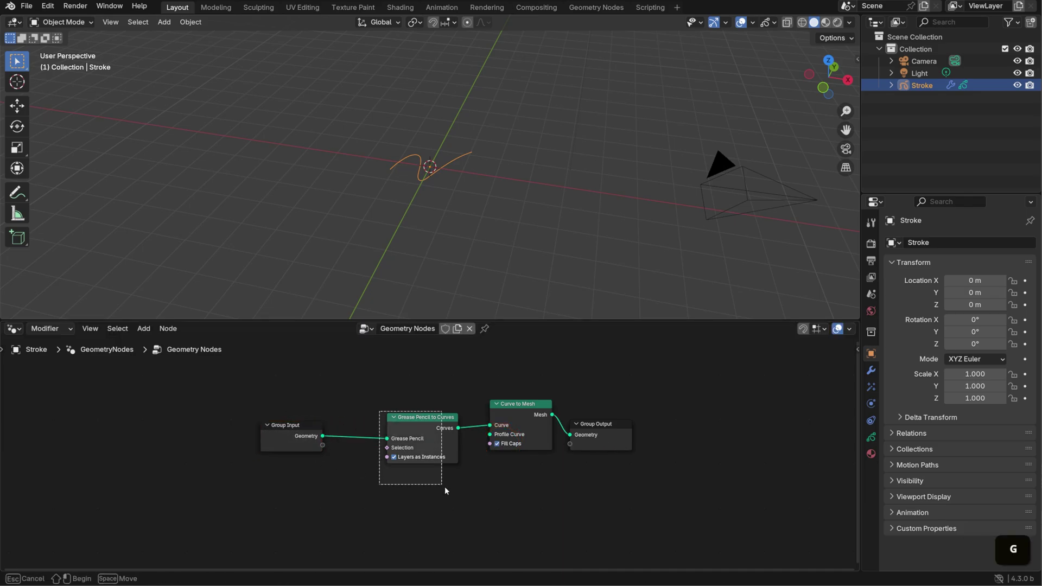
left_click_drag(445, 491, 445, 491)
key("g")
left_click(421, 491)
left_click_drag(480, 389, 665, 488)
key("g")
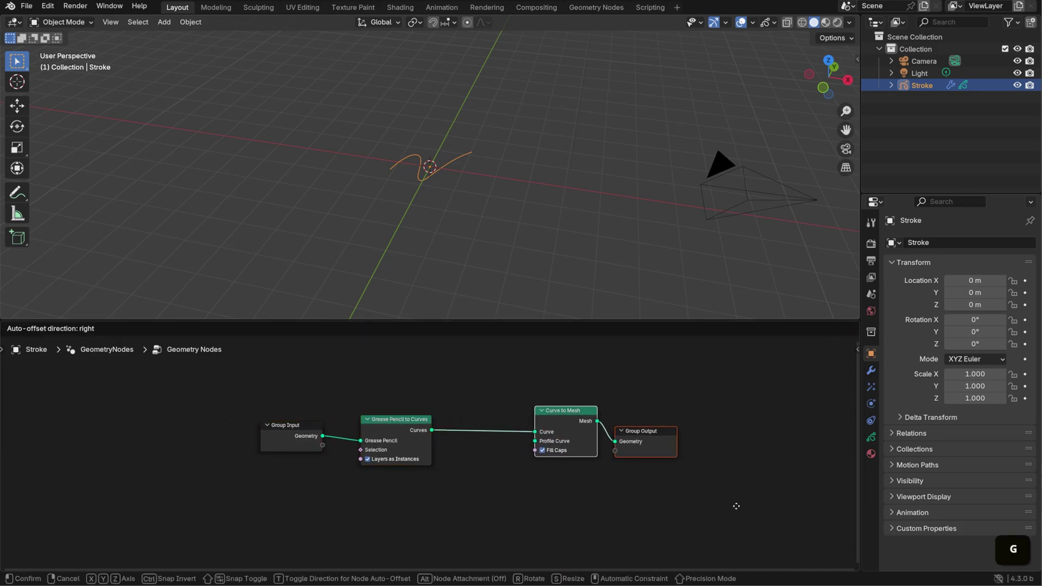
left_click(737, 503)
Enlarge the stroke in the 3D view and shift Group Output further right
middle_click_drag(561, 233, 562, 219, "shift")
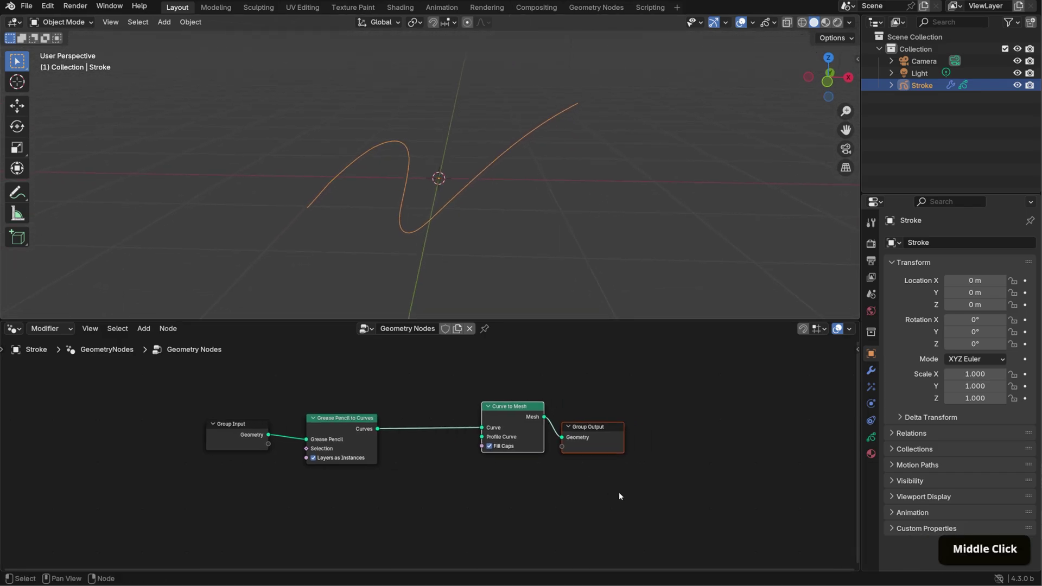
left_click(609, 430)
key("g")
left_click(655, 441)
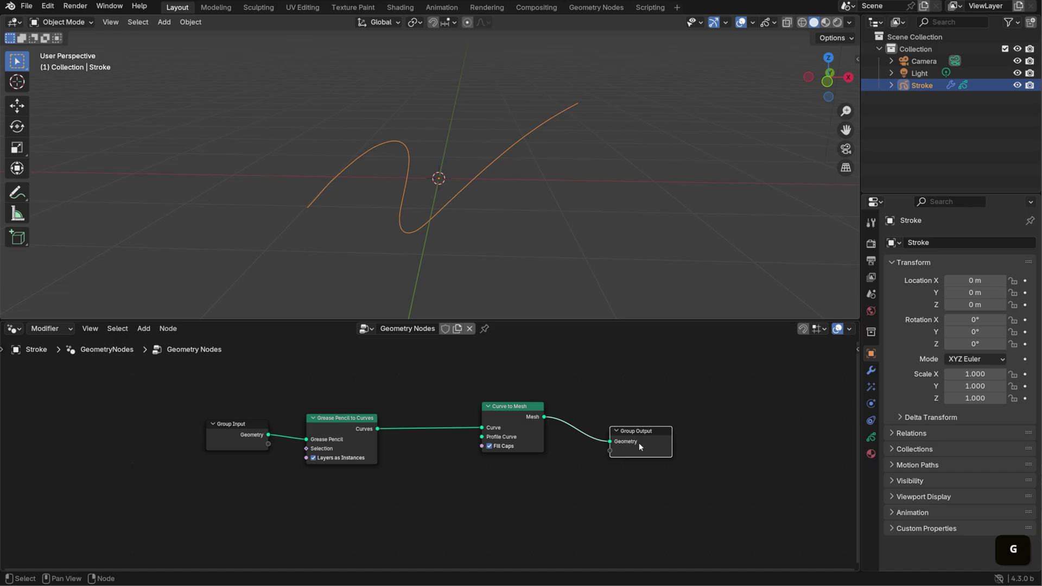
key("shift+a")
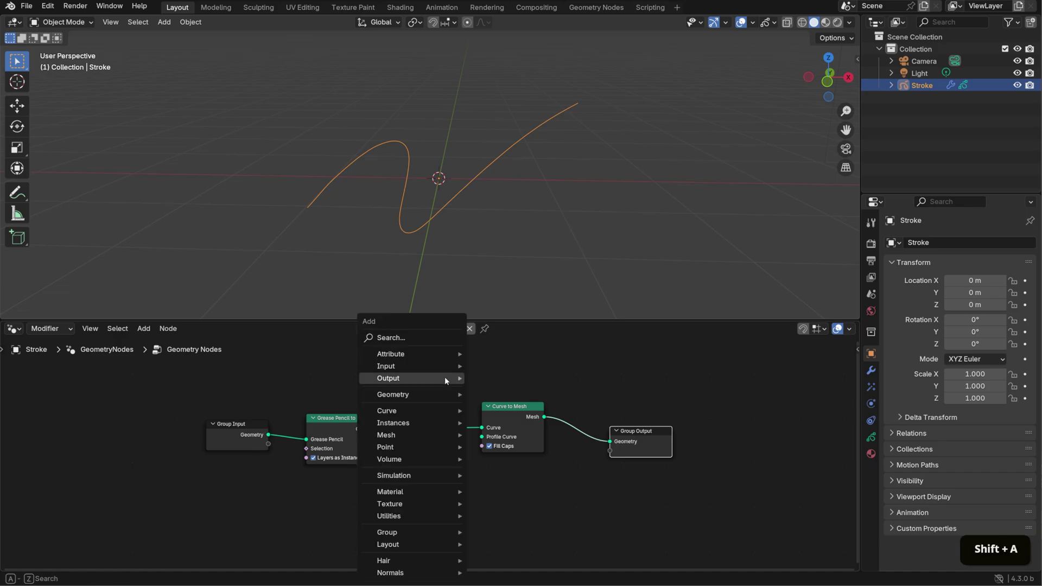
Add a Curve Circle below Curve to Mesh and link its Curve output to Profile Curve
left_click(427, 327)
type("curve circle")
key("Return")
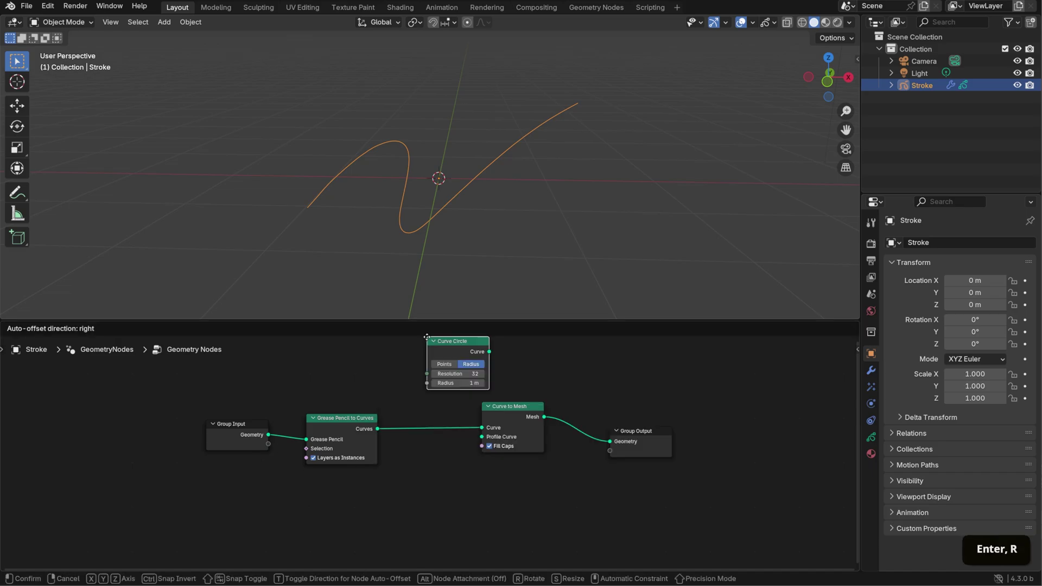
left_click(373, 491)
left_click_drag(440, 503, 447, 496)
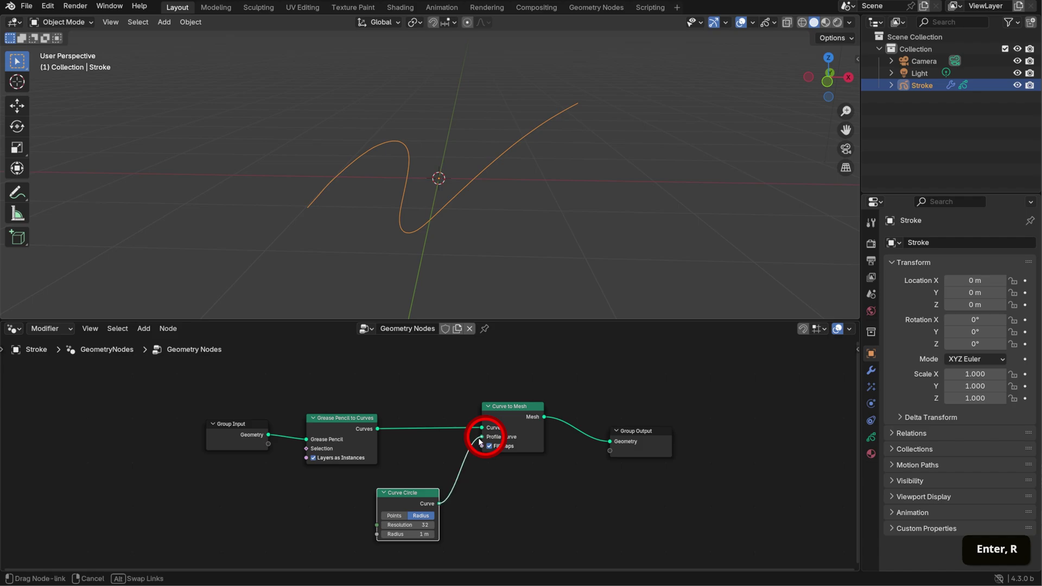
left_click_drag(480, 443, 482, 437)
mouse_move(581, 210)
middle_mouse_down()
mouse_move(631, 192)
mouse_move(676, 204)
mouse_move(610, 221)
mouse_move(577, 255)
middle_mouse_up()
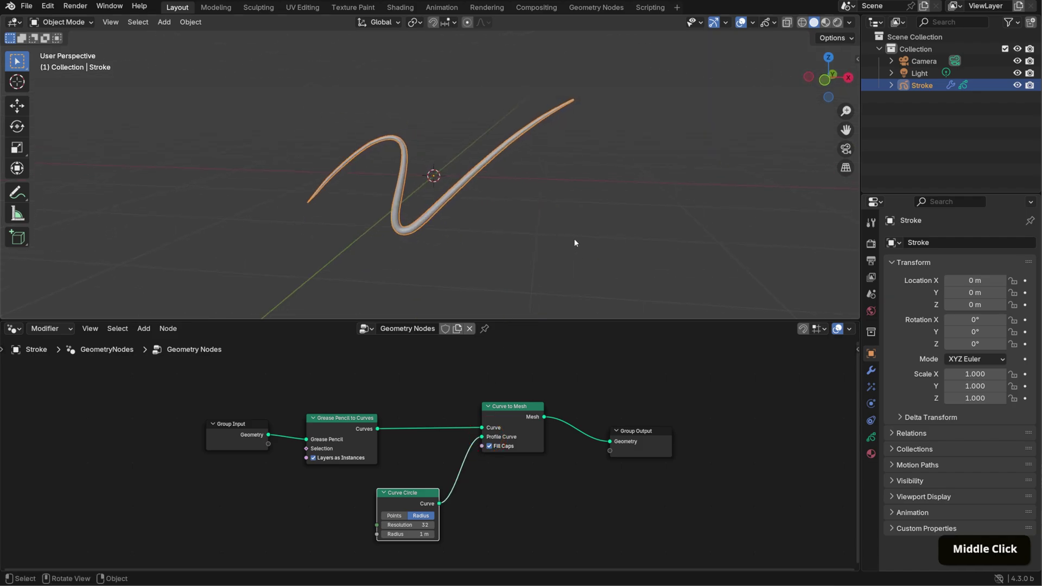
middle_click_drag(555, 484, 559, 458)
scroll(551, 454, "down", 1)
scroll(972, 361, "down", 1)
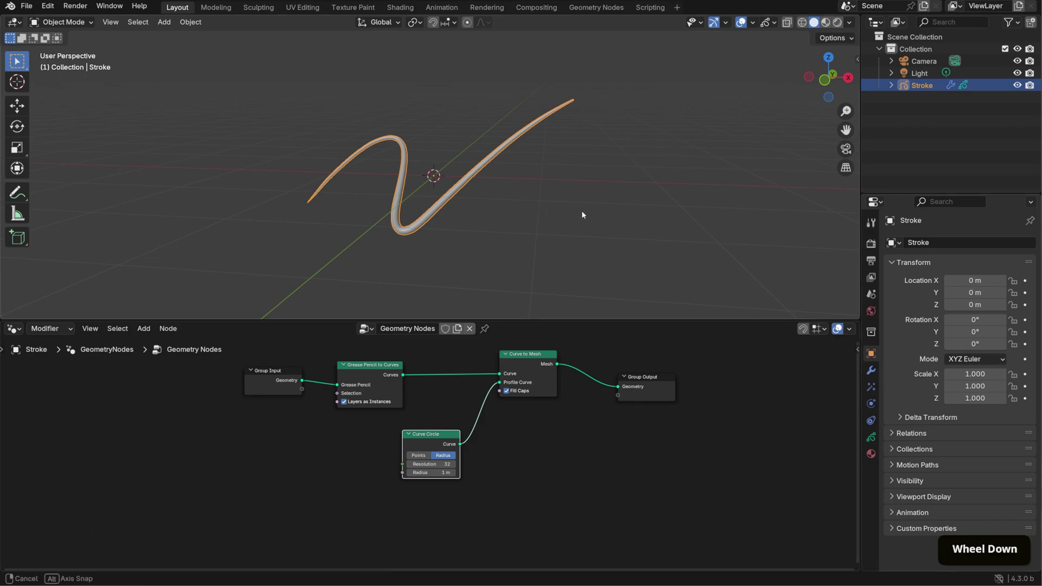
middle_click_drag(582, 216, 618, 207)
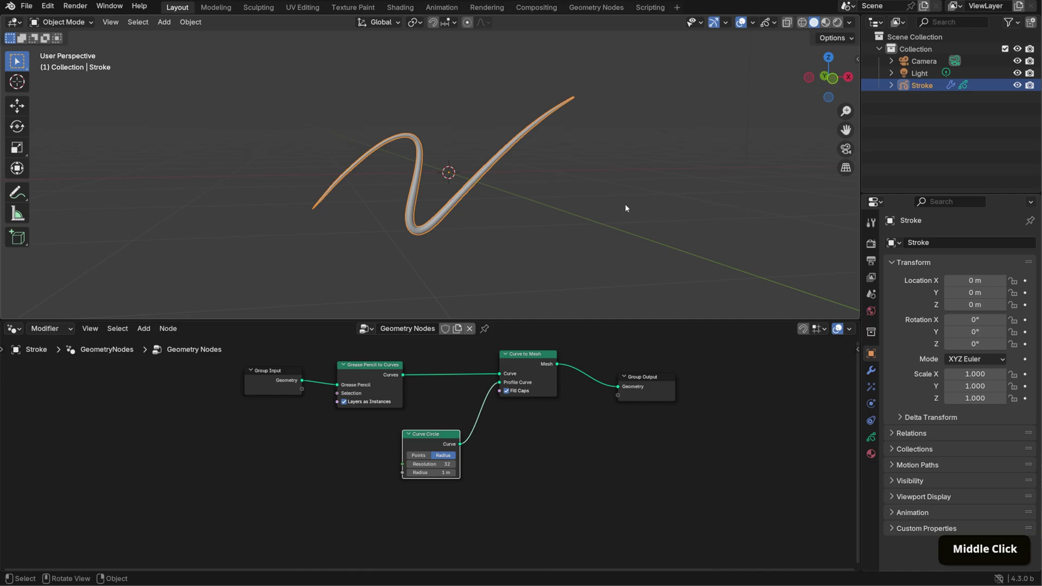
middle_click_drag(509, 452, 591, 451, "shift")
Insert a Set Curve Radius node before Grease Pencil to Curves
key("shift+a")
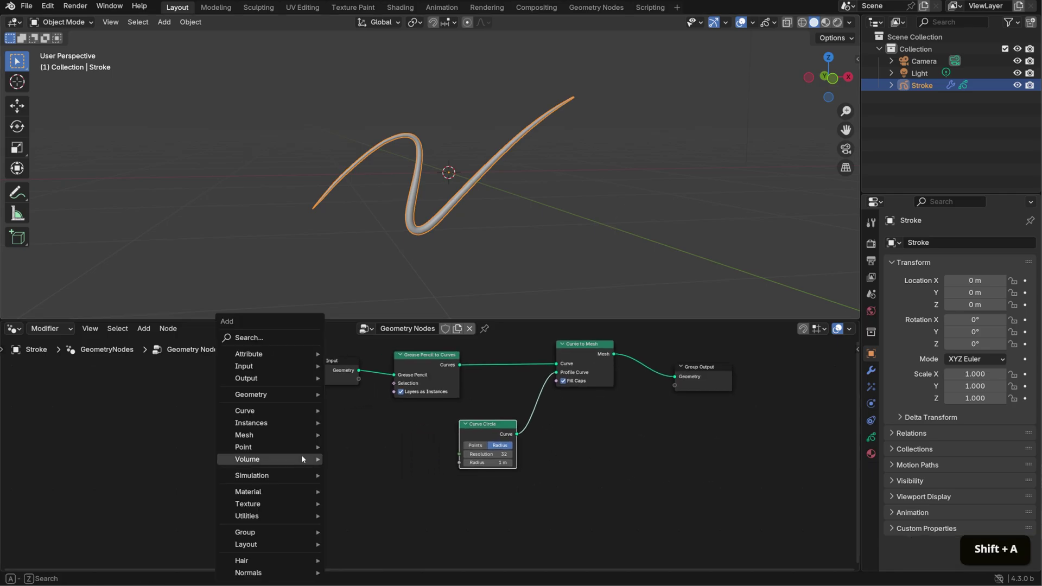
type("set c")
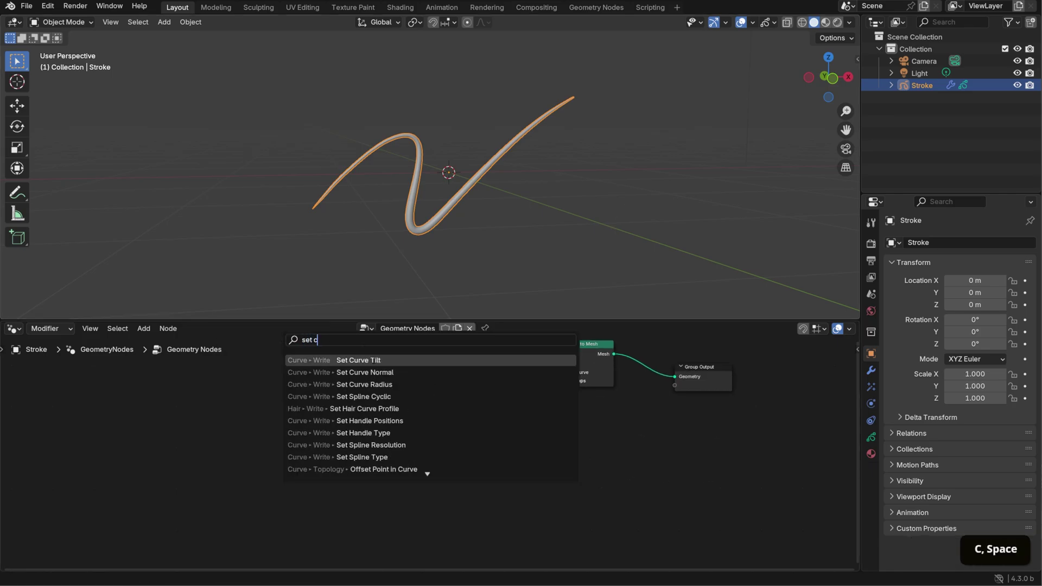
left_click(383, 384)
left_click(386, 359)
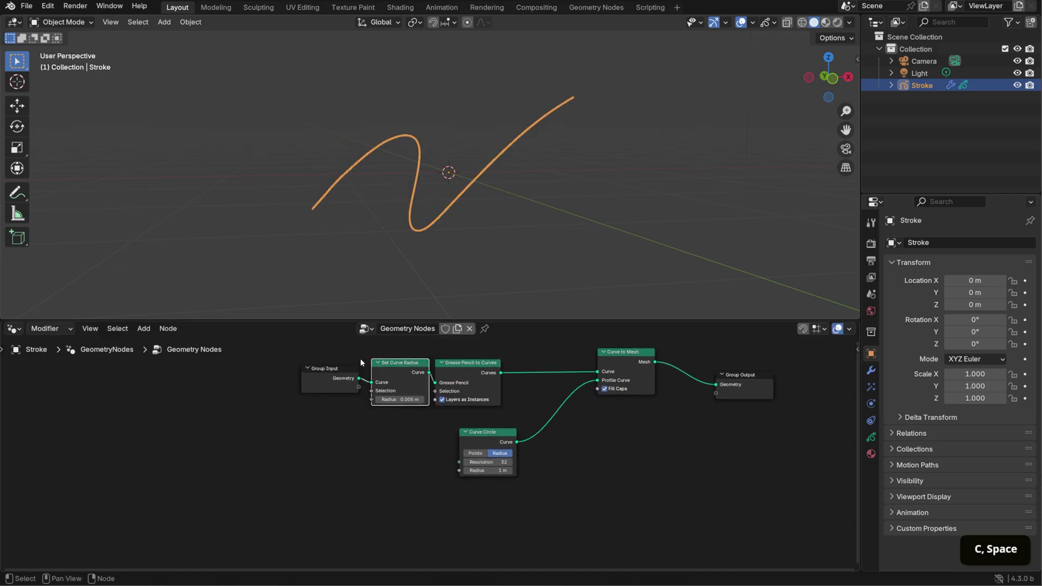
Add a Spline Parameter node and drive the curve Radius with its Factor
key("shift+a")
type("spline ")
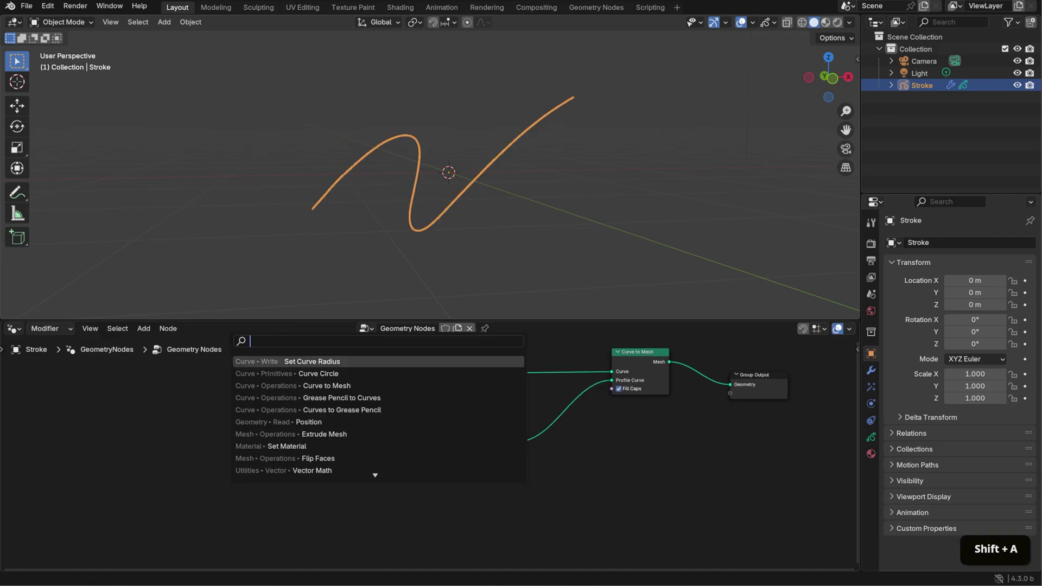
type("para")
key("Return")
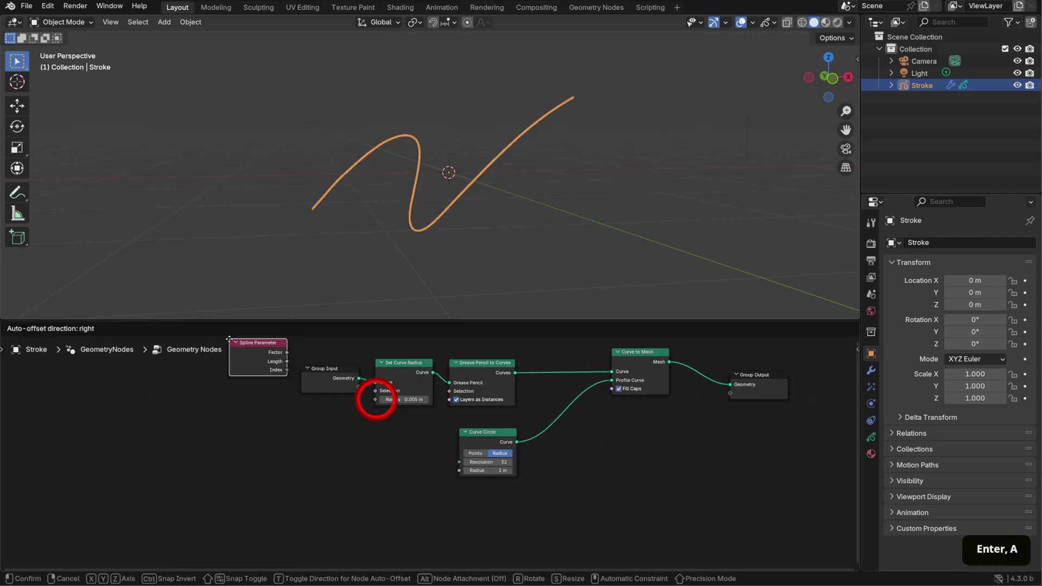
left_click(201, 436)
left_click_drag(257, 446, 375, 399)
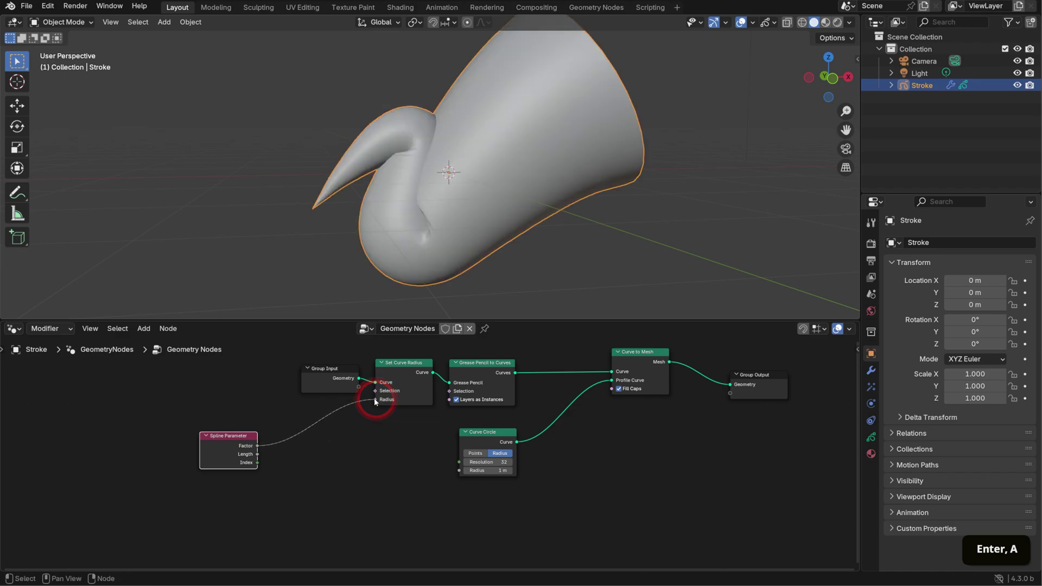
key("g")
left_click(225, 507)
left_click_drag(320, 369, 253, 381)
middle_click_drag(408, 423, 475, 425, "shift")
Insert a Math node set to Subtract on the Factor-to-Radius link
key("shift+a")
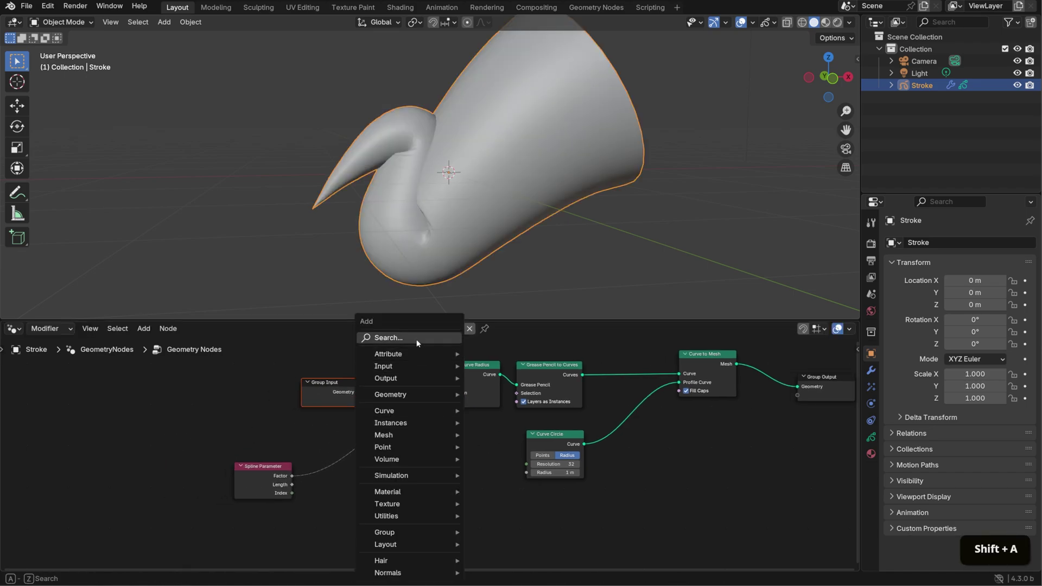
type("math")
key("Return")
left_click(350, 475)
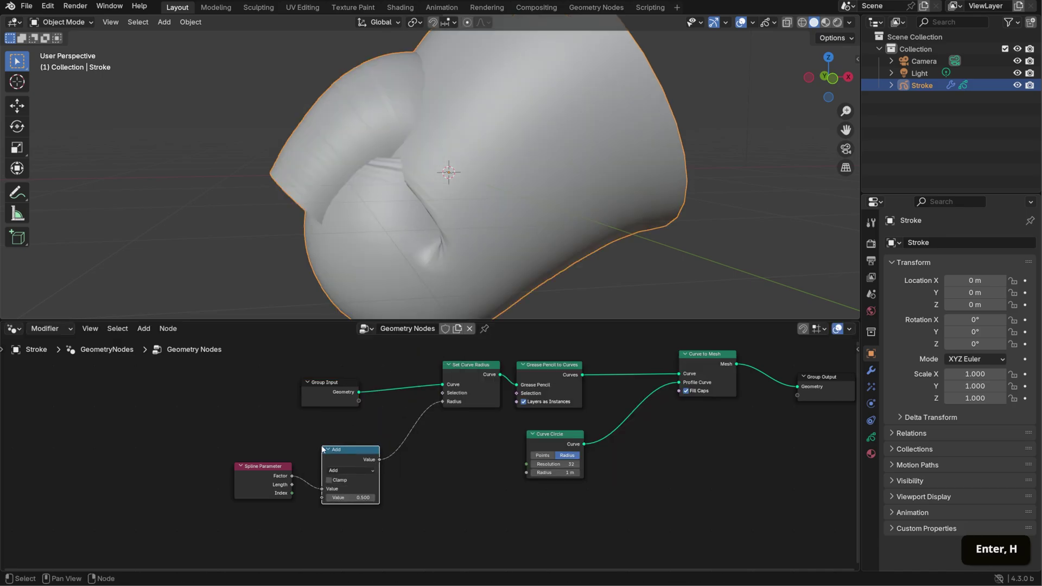
left_click(351, 470)
left_click(339, 379)
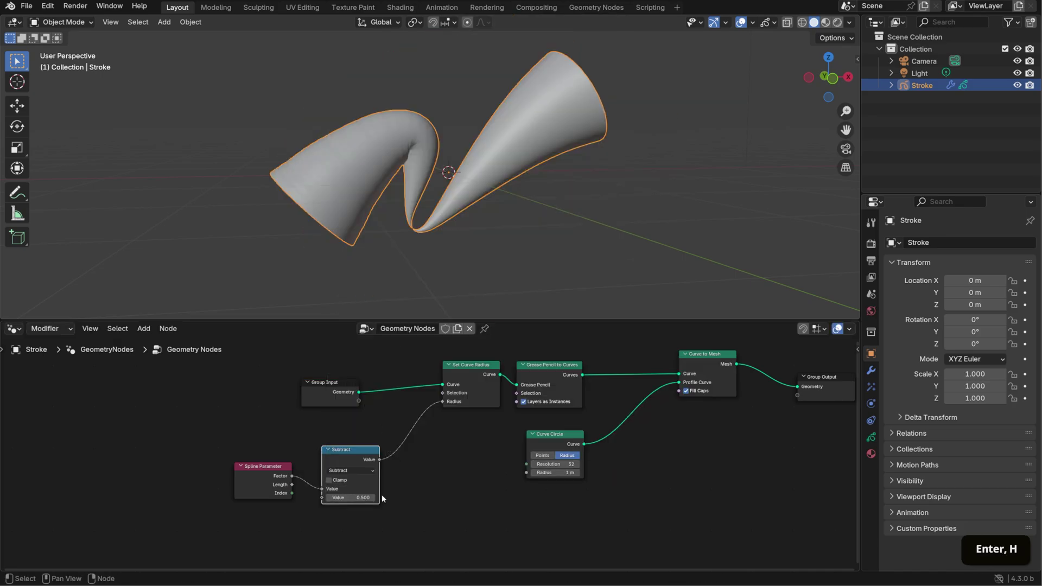
key("g")
left_click(345, 488)
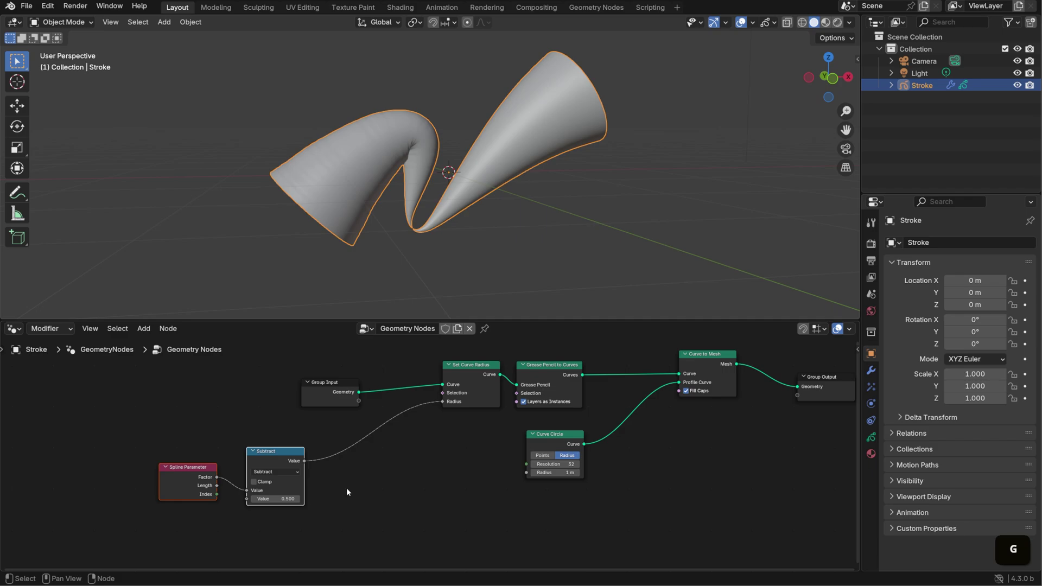
middle_click_drag(456, 482, 513, 474, "shift")
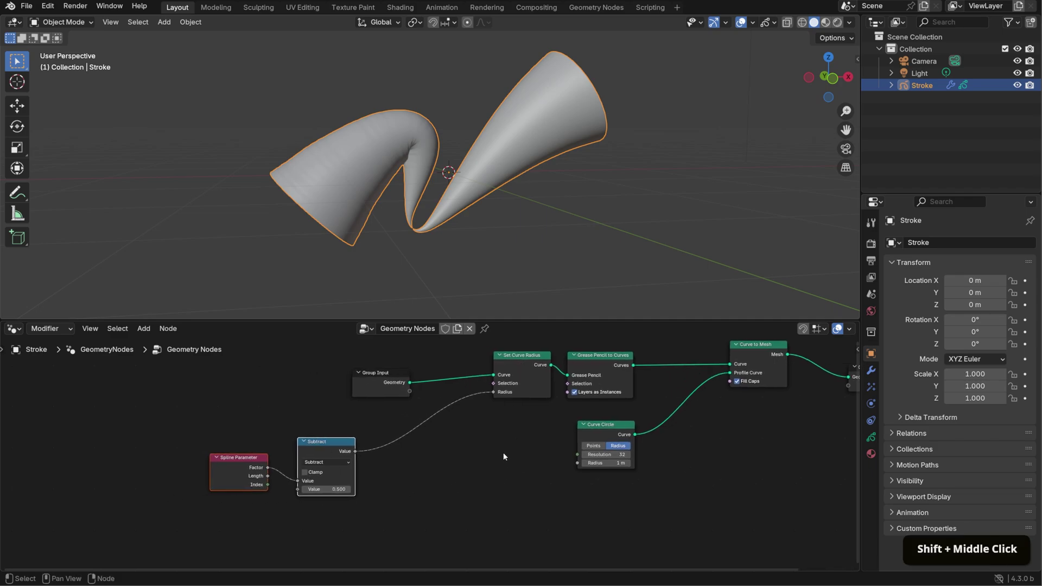
Duplicate the Subtract node into the radius chain and switch the copy to Absolute
left_click(317, 444)
key("shift+d")
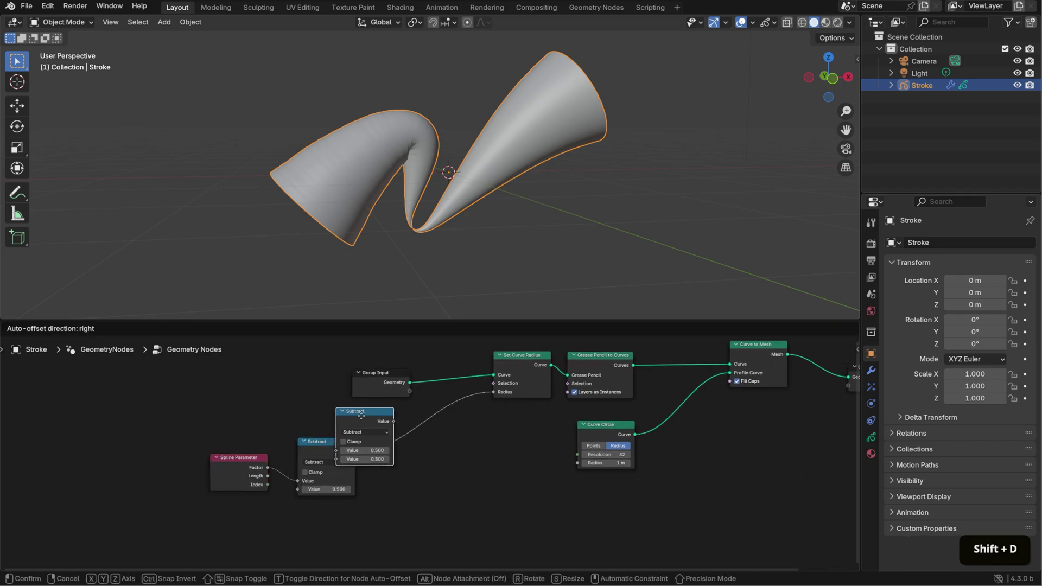
left_click(390, 428)
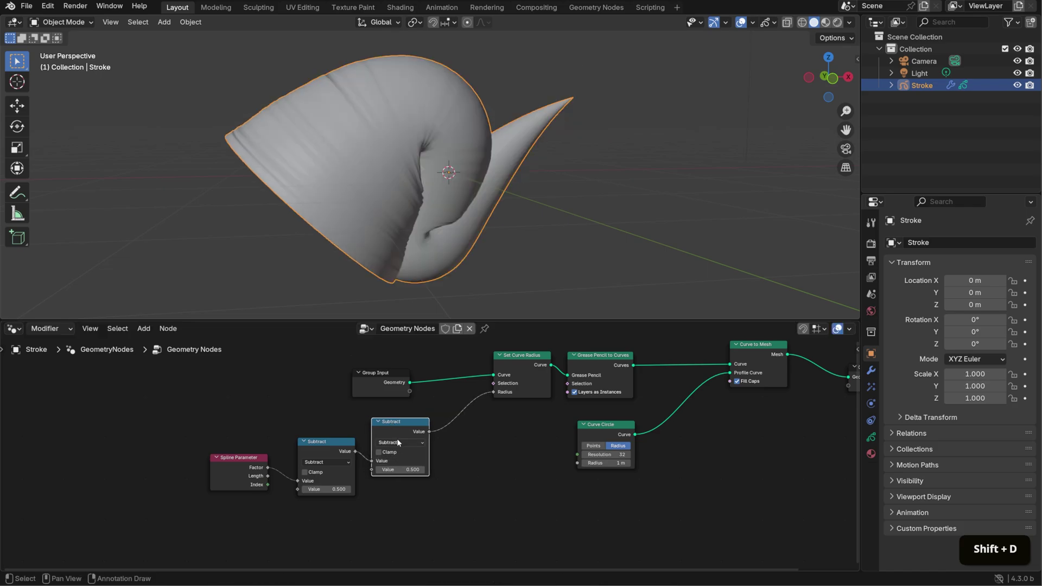
left_click(400, 443)
left_click(388, 545)
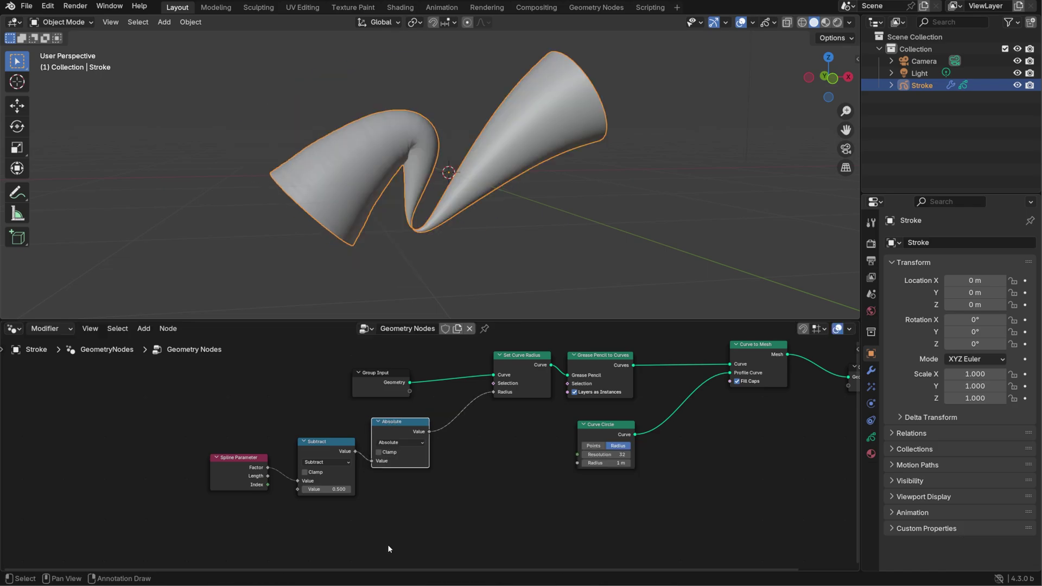
left_click_drag(216, 442, 390, 483)
key("g")
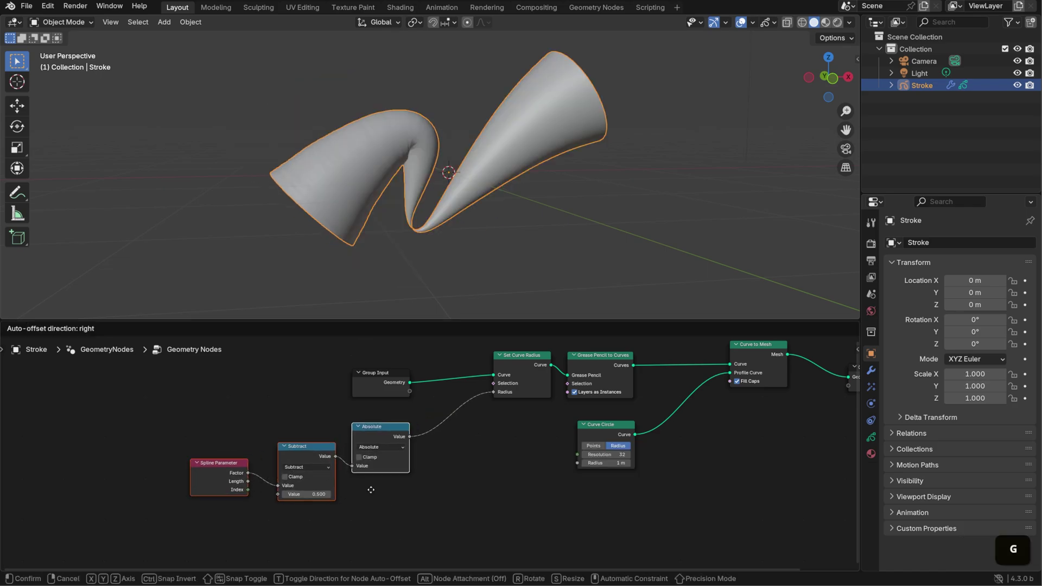
left_click(343, 491)
left_click(417, 488)
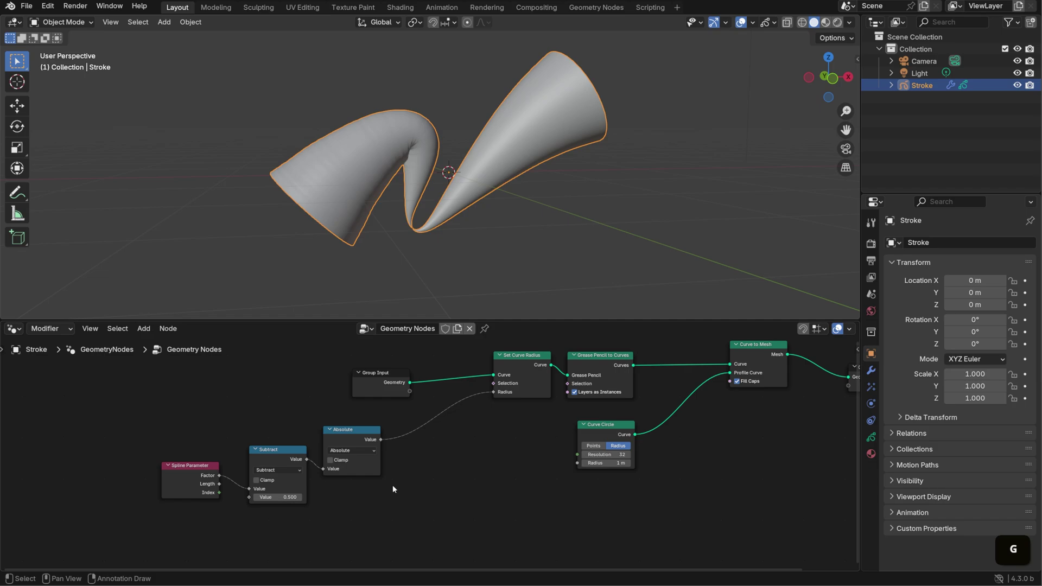
Duplicate Subtract again and insert it after Absolute to taper the tube ends
left_click(284, 454)
key("shift+d")
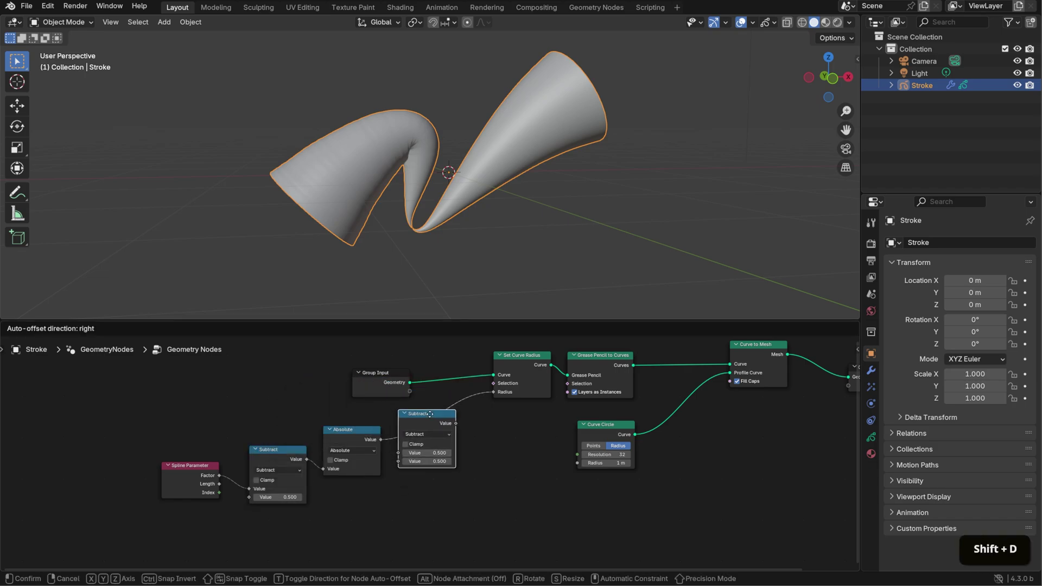
left_click(430, 414)
middle_click_drag(616, 469, 594, 488, "shift")
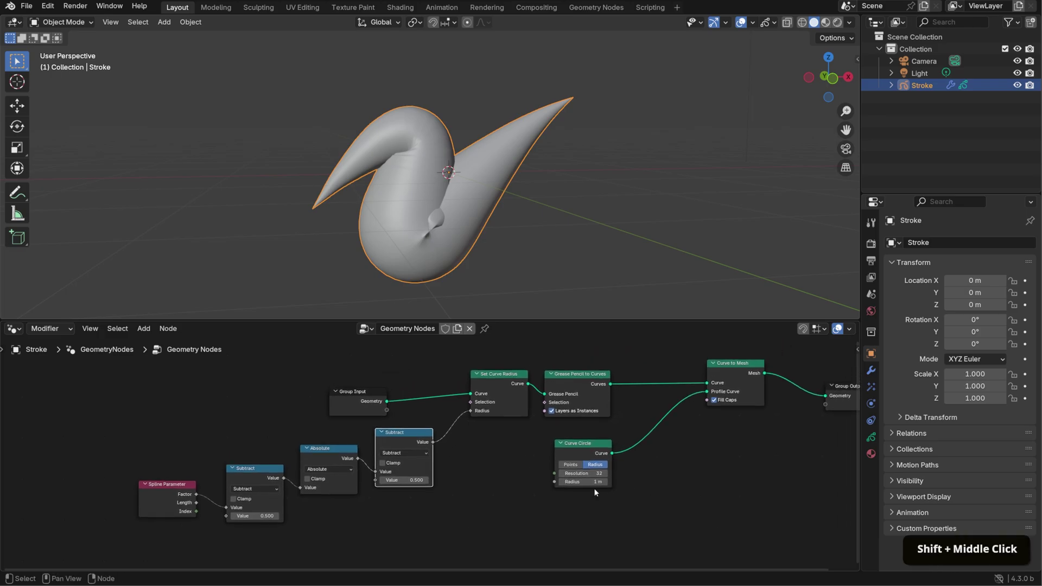
middle_click_drag(643, 233, 621, 243)
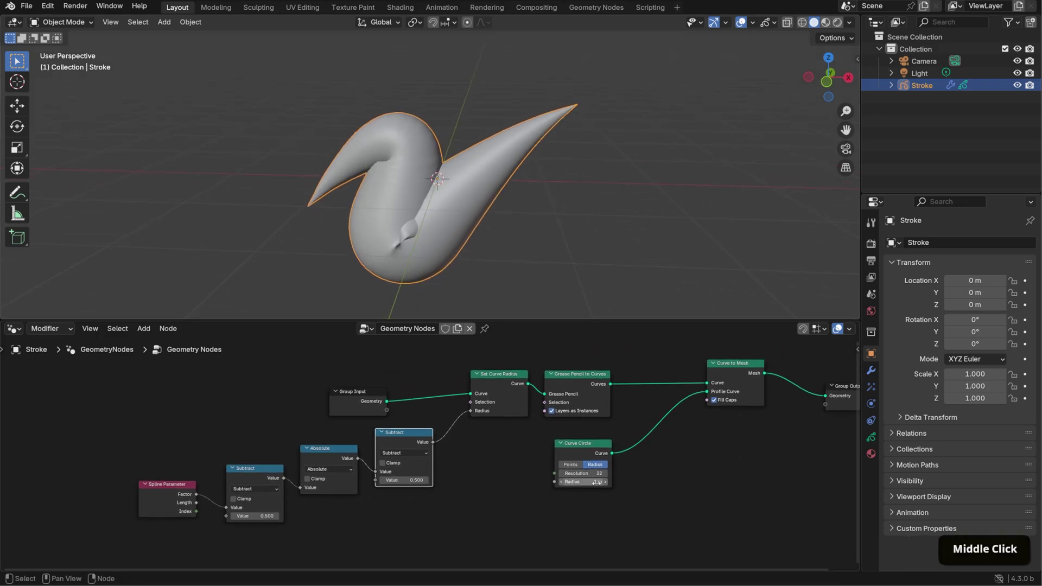
middle_click_drag(660, 486, 530, 466, "shift")
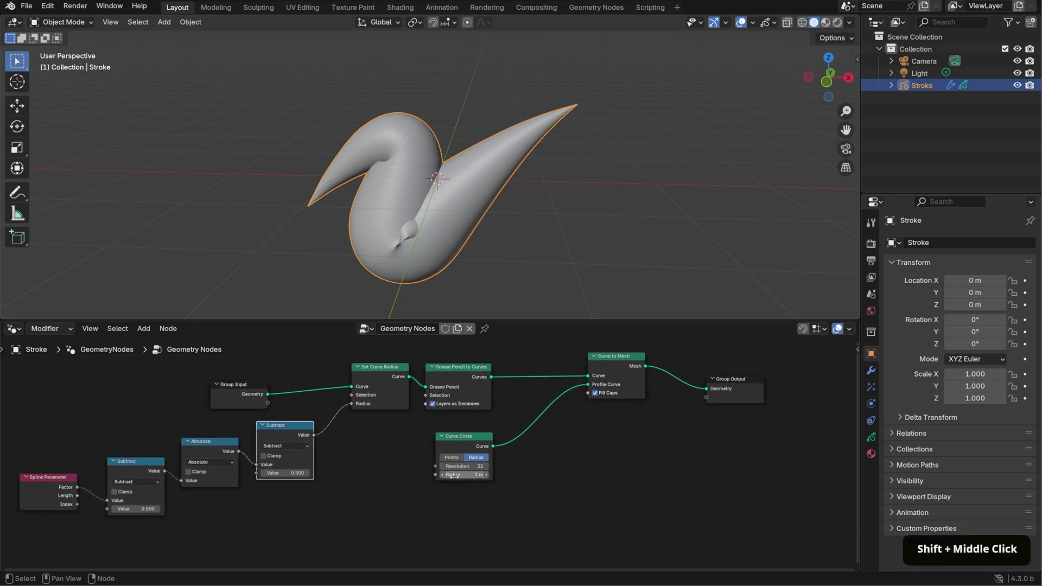
Set the Curve Circle radius to 0.25 m
left_click(453, 475)
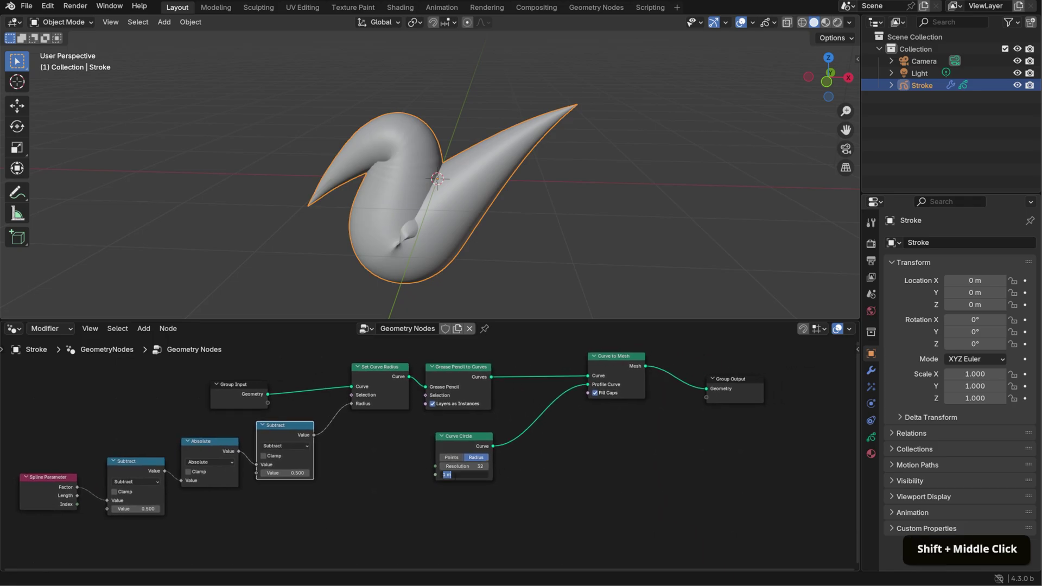
type("0.25")
key("Return")
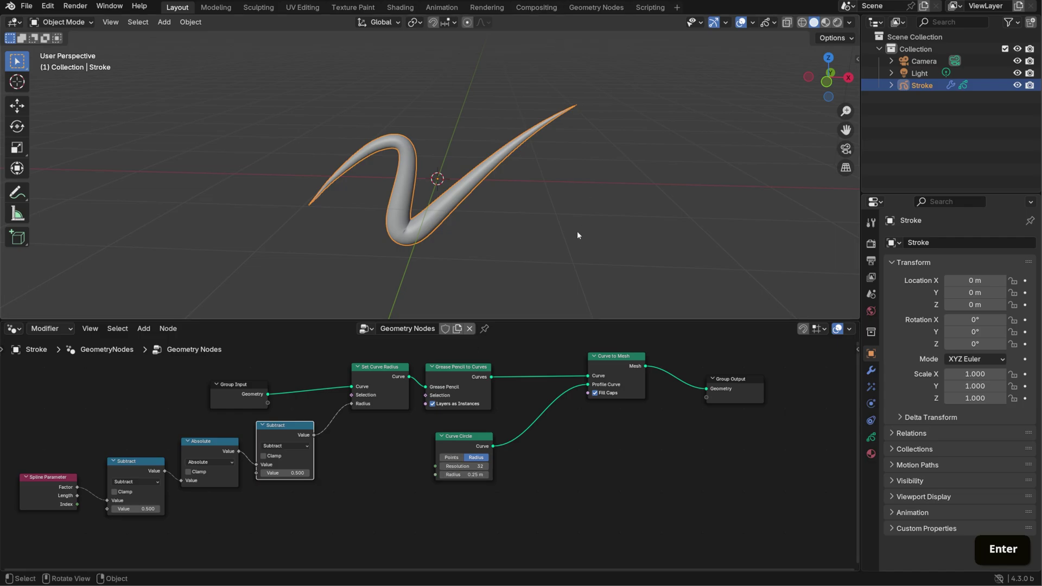
middle_click_drag(571, 233, 588, 216)
Switch the stroke object to Draw Mode and draw a long new stroke across the viewport
key("ctrl+Tab")
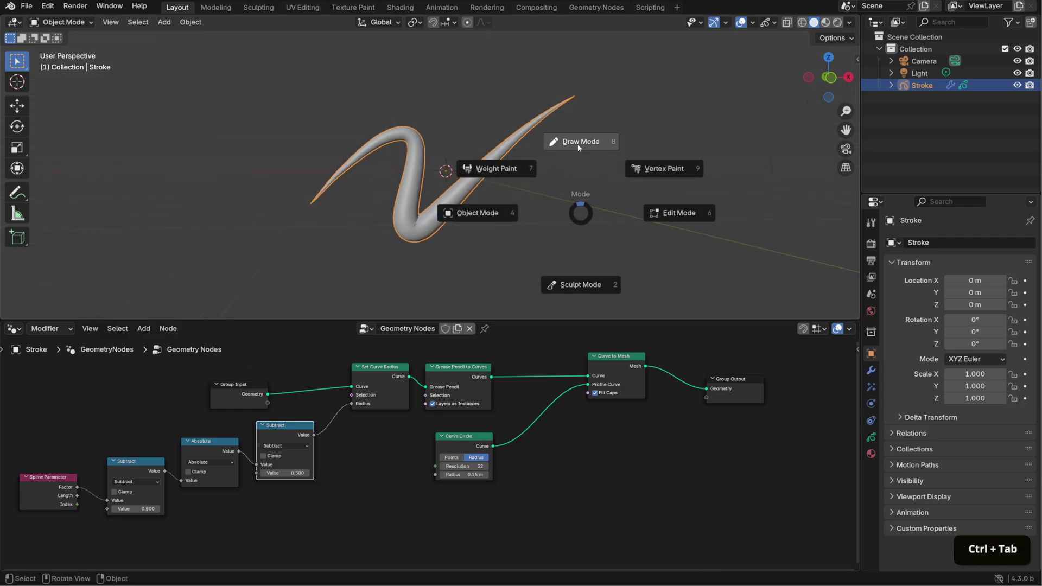
left_click(581, 141)
mouse_move(191, 198)
left_mouse_down()
mouse_move(266, 124)
mouse_move(350, 91)
mouse_move(493, 89)
mouse_move(534, 155)
mouse_move(668, 130)
left_mouse_up()
scroll(668, 136, "down", 4)
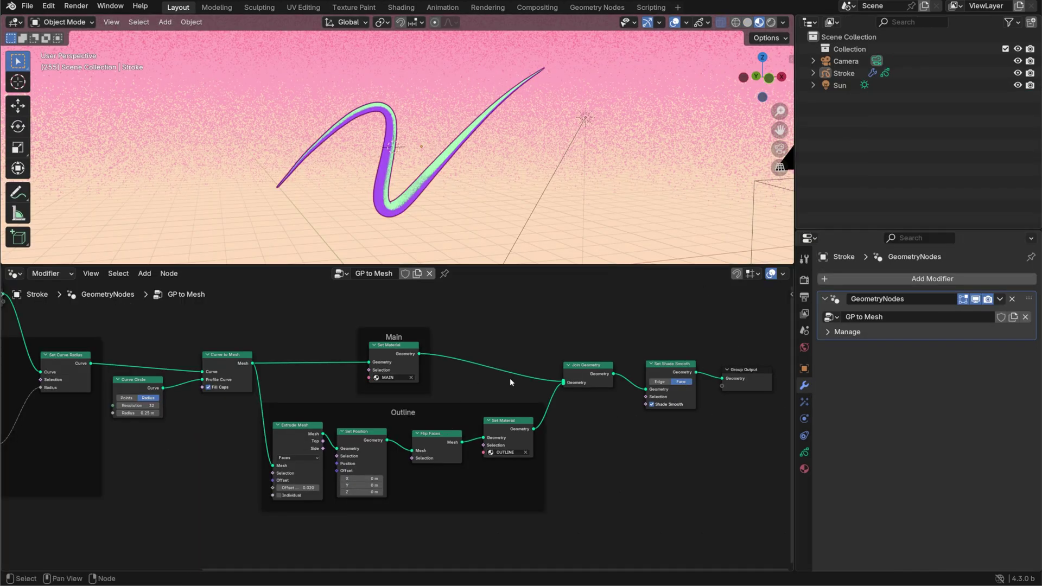
middle_click_drag(510, 382, 646, 459)
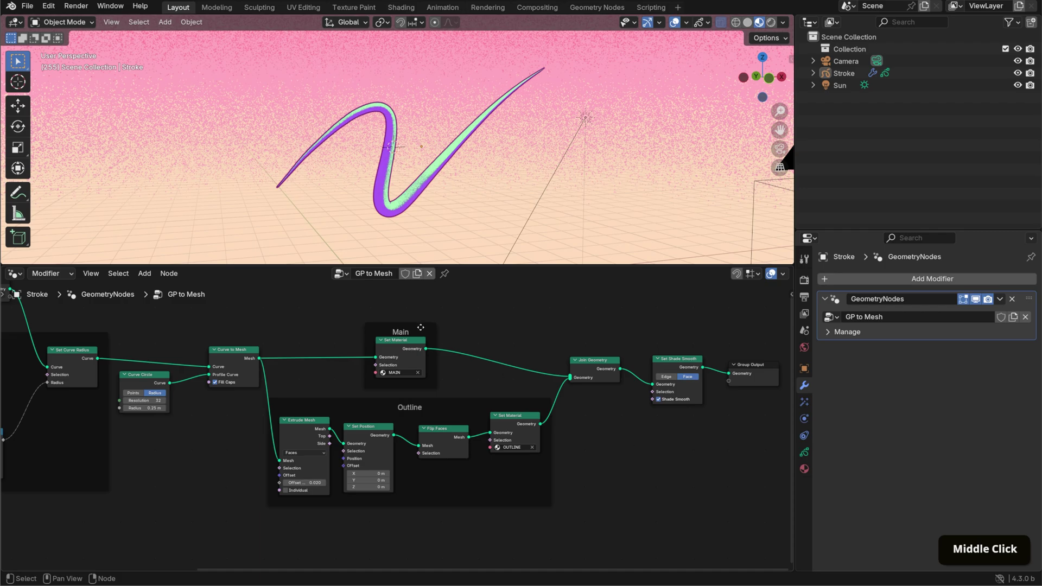
scroll(226, 359, "up", 1)
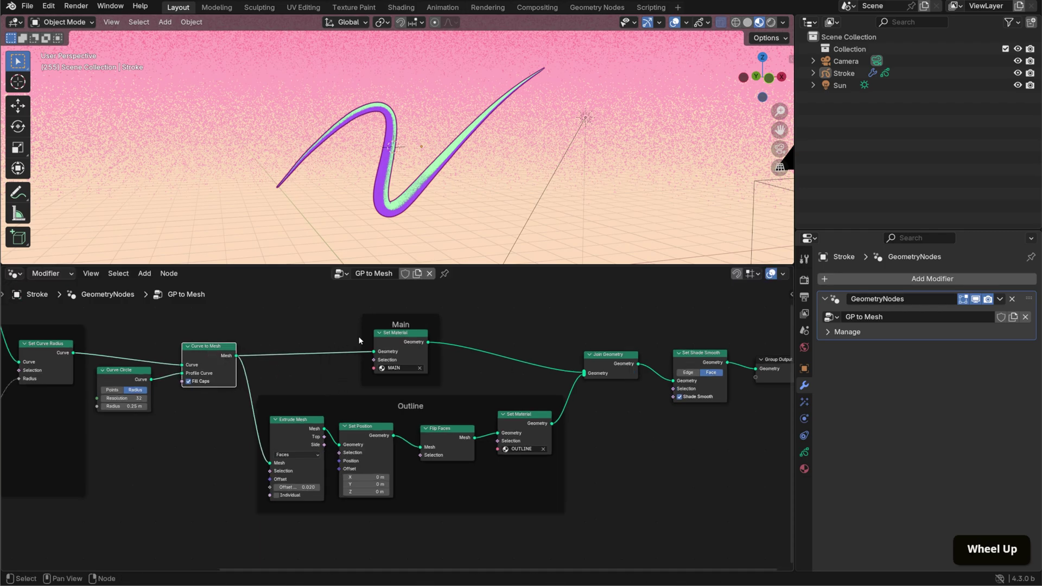
middle_click_drag(546, 338, 548, 336)
mouse_move(426, 318)
left_mouse_down()
mouse_move(435, 305)
mouse_move(462, 319)
mouse_move(437, 305)
mouse_move(447, 313)
left_mouse_up()
key("Escape")
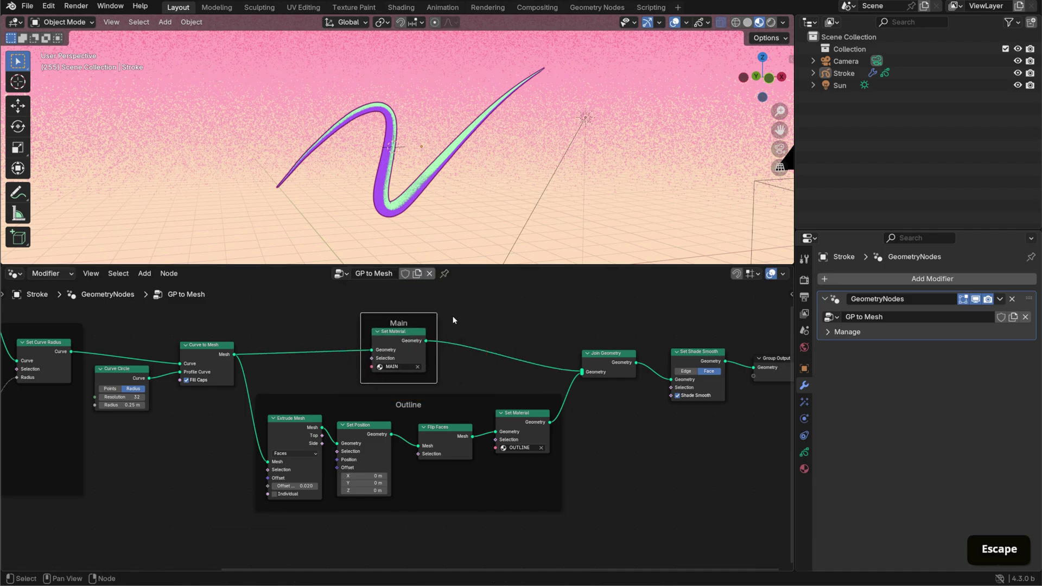
left_click(485, 399)
mouse_move(485, 399)
left_mouse_down()
mouse_move(471, 418)
mouse_move(480, 408)
left_mouse_up()
key("Escape")
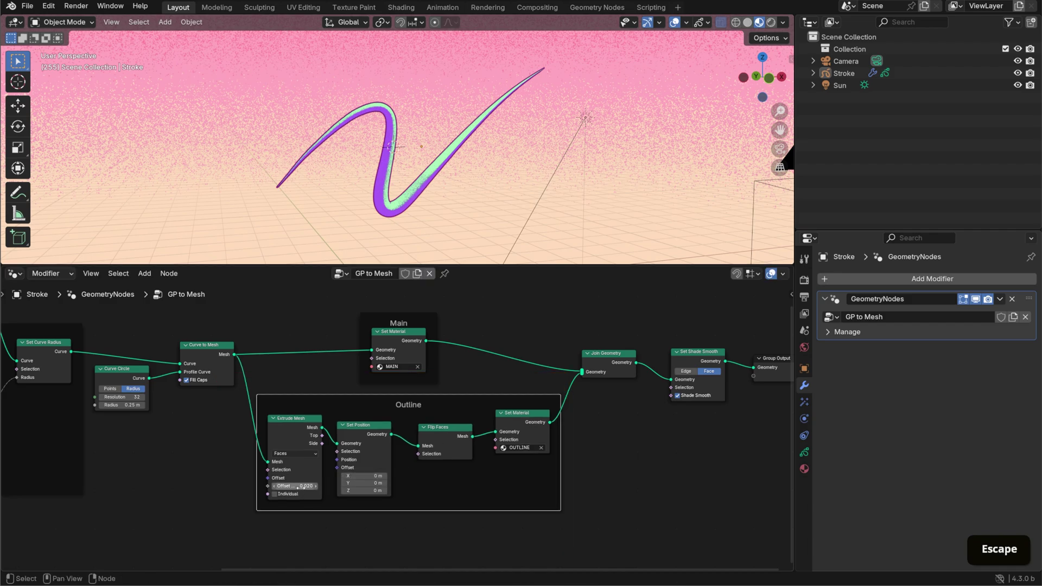
mouse_move(298, 487)
mouse_move(298, 486)
left_mouse_down("shift")
mouse_move(320, 486)
mouse_move(304, 486)
left_mouse_up("shift")
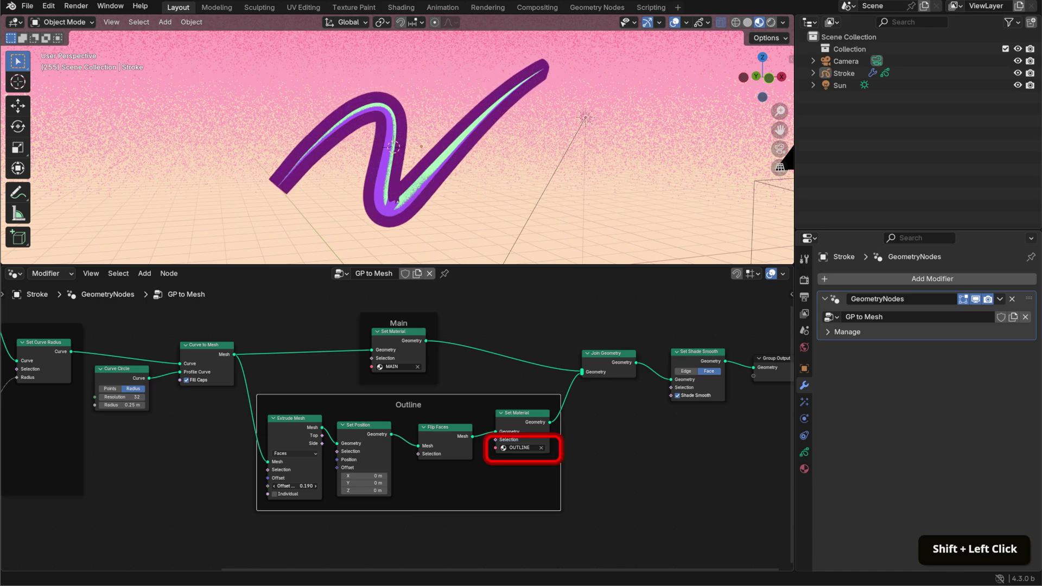
key("ctrl+z")
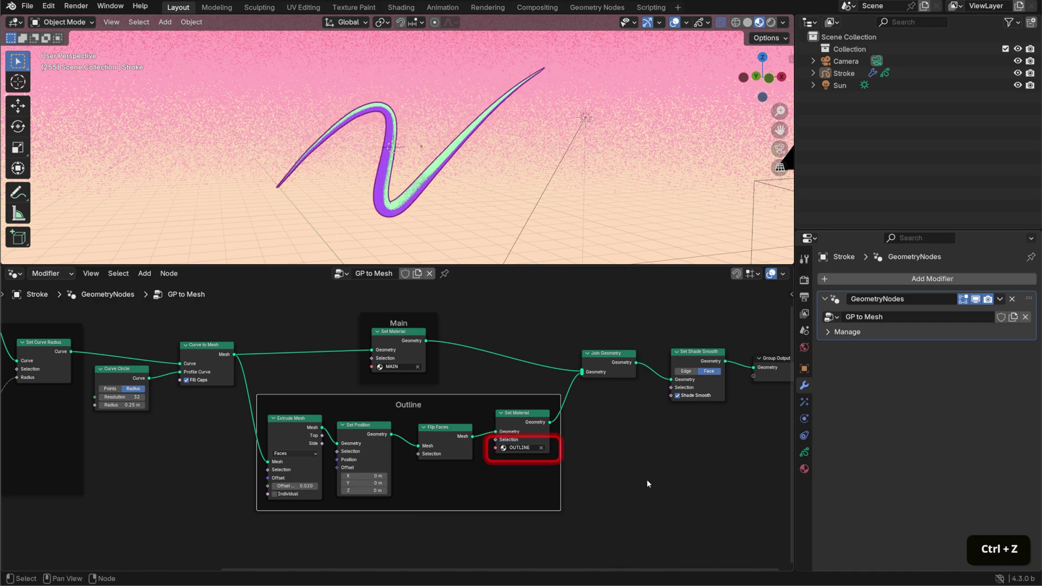
scroll(641, 477, "up", 1)
middle_click_drag(707, 467, 693, 473, "shift")
left_click(312, 441)
key("g")
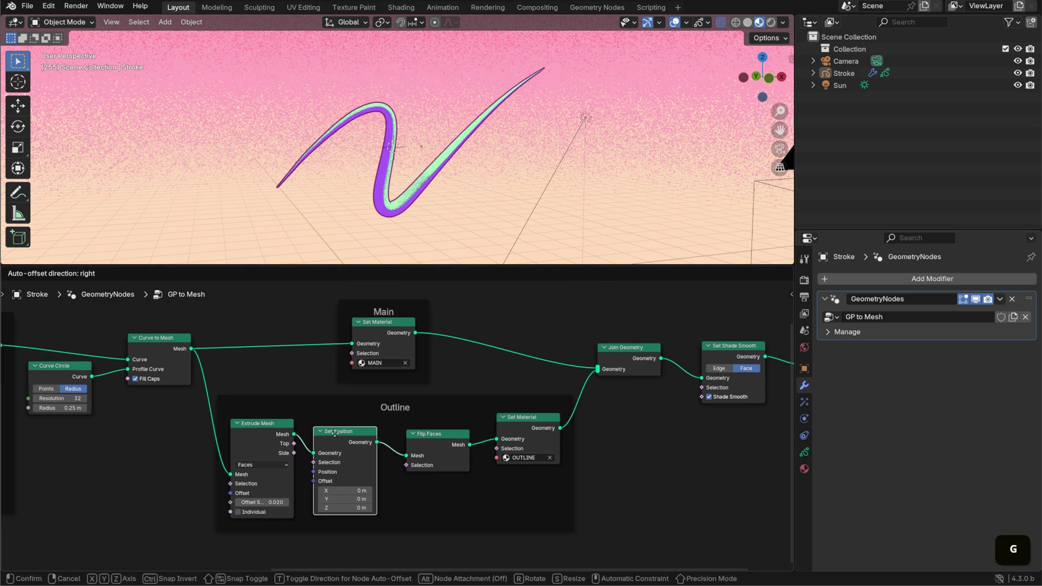
middle_click_drag(735, 433, 556, 435)
left_click(451, 357)
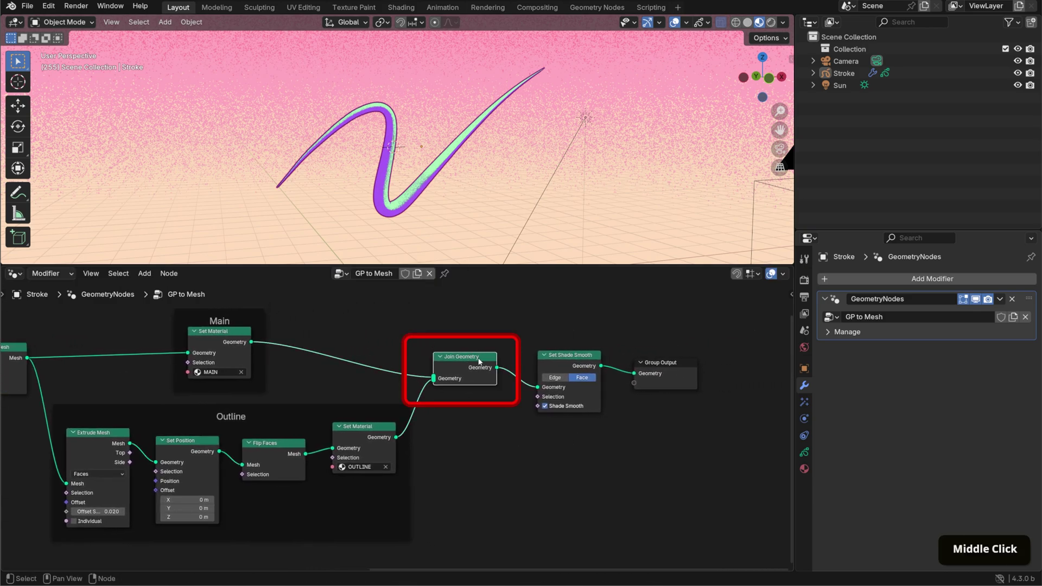
key("g")
key("Escape")
middle_click_drag(654, 439, 548, 447, "shift")
key("g")
key("Escape")
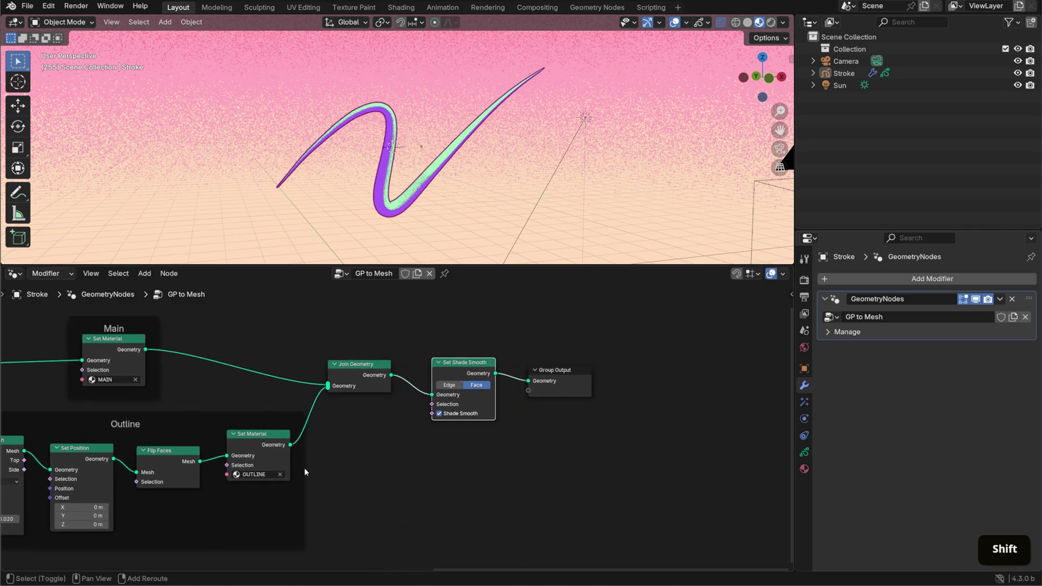
middle_click_drag(285, 451, 671, 461, "shift")
scroll(535, 454, "down", 1)
scroll(535, 454, "down", 2)
left_click(886, 280)
Search 'noise' to find the Noise modifier
type("noise")
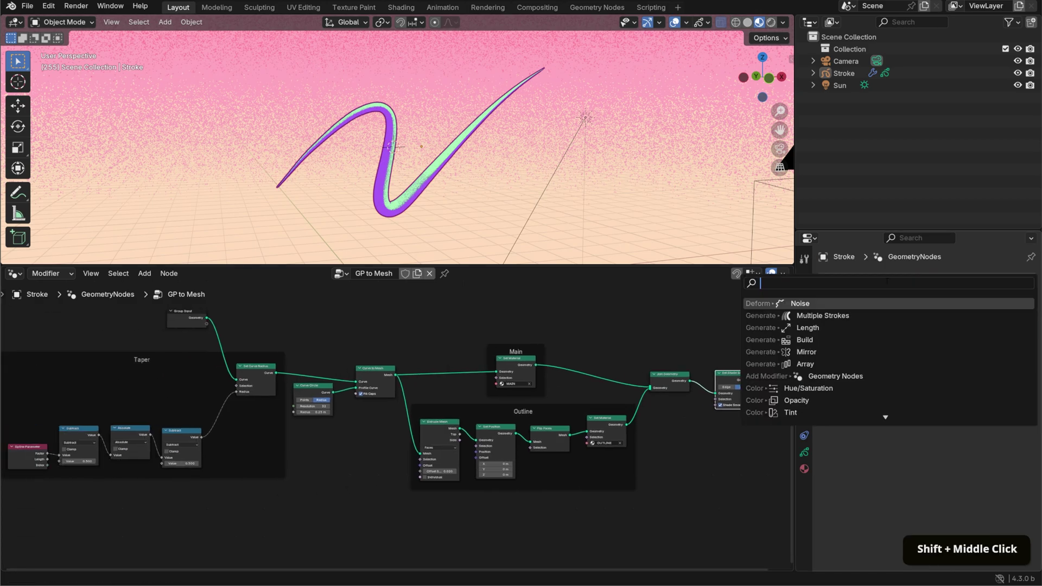